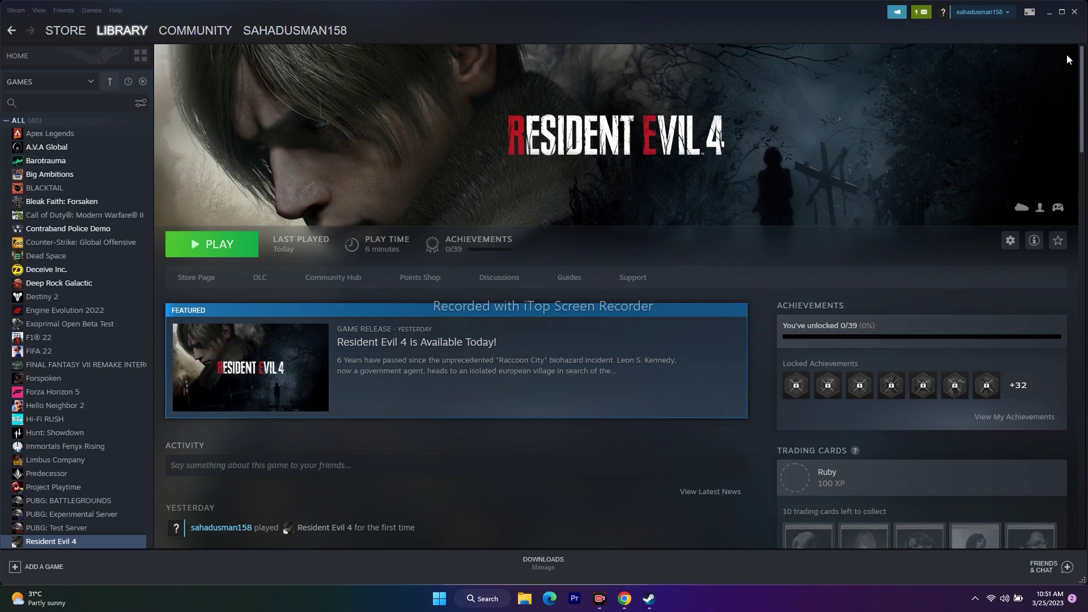
Minimize the Steam window showing the Resident Evil 4 library page.
{"action": "left_click", "coordinate": [1049, 12]}
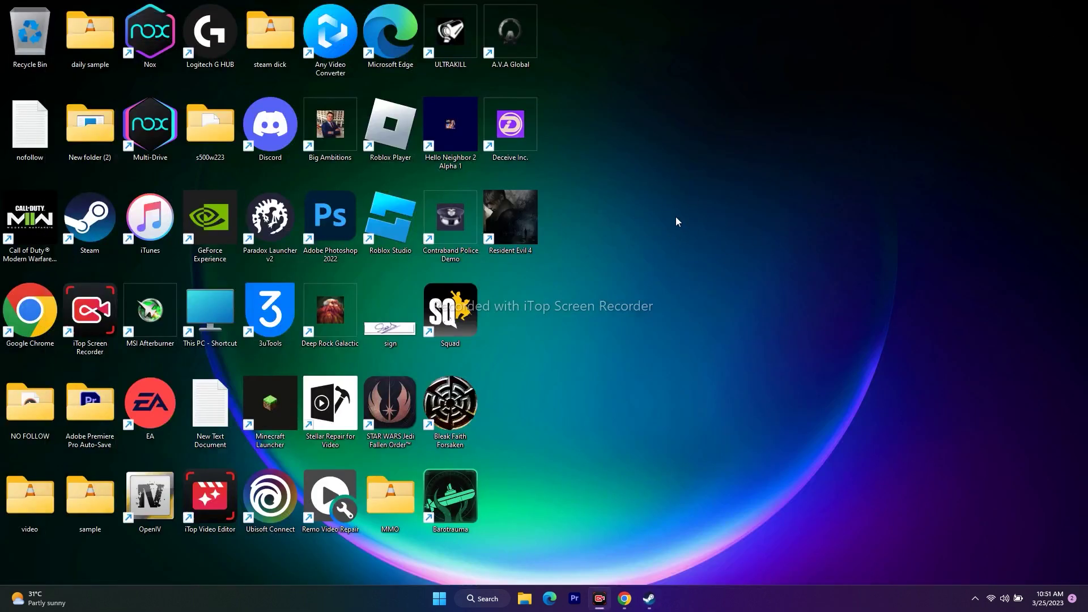
Launch NVIDIA Control Panel from the desktop's extended menu and go to Manage 3D Settings' Program Settings.
{"action": "right_click", "coordinate": [706, 205]}
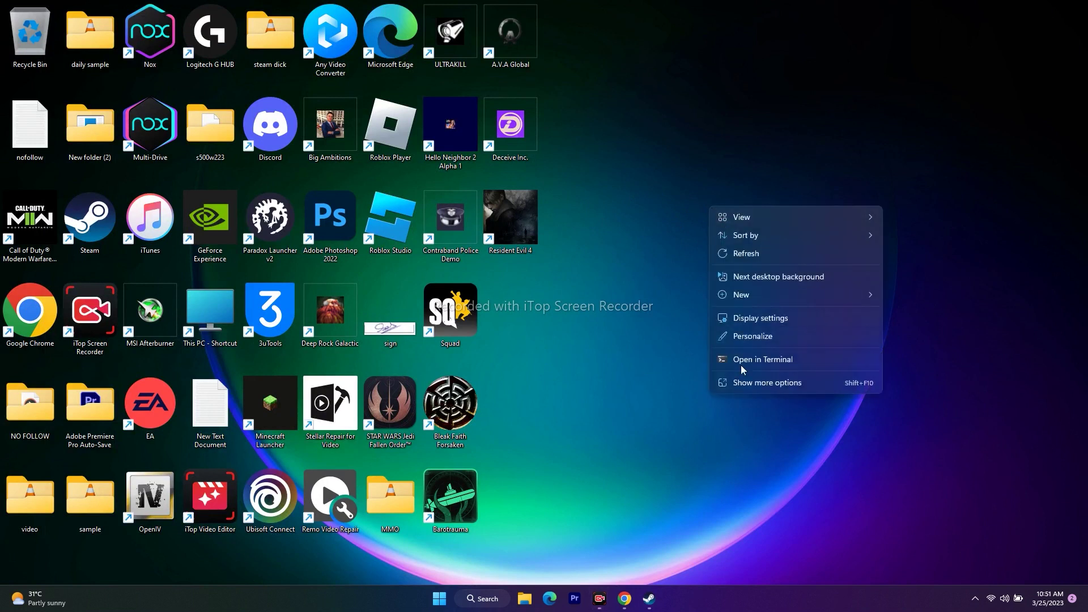
{"action": "left_click", "coordinate": [740, 384]}
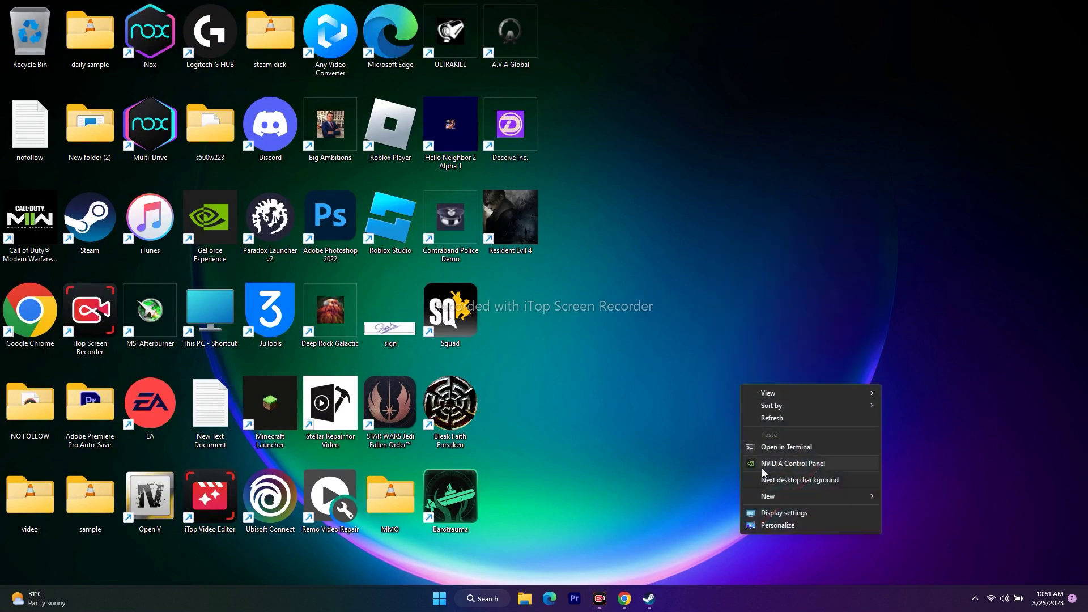
{"action": "left_click", "coordinate": [801, 463]}
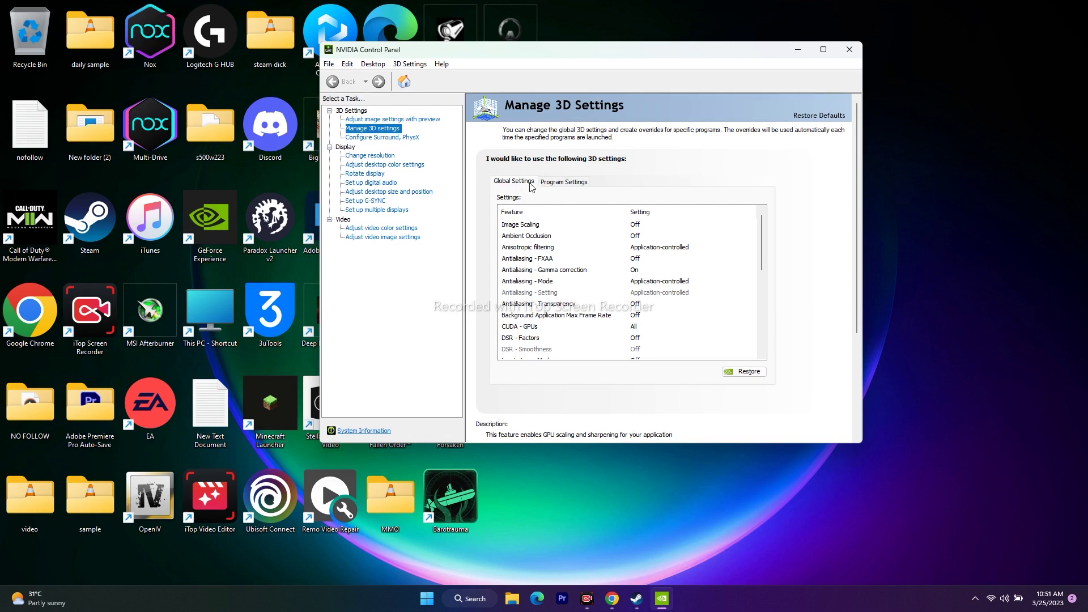
{"action": "left_click", "coordinate": [572, 185]}
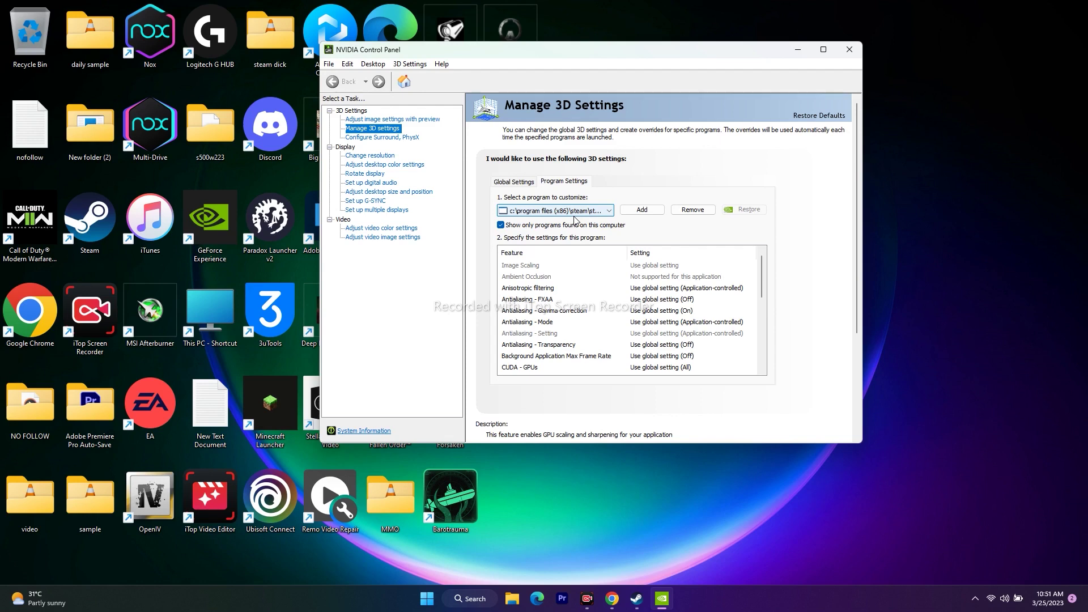
Add a program and select Resident Evil 4 from the Select a program list.
{"action": "left_click", "coordinate": [643, 213]}
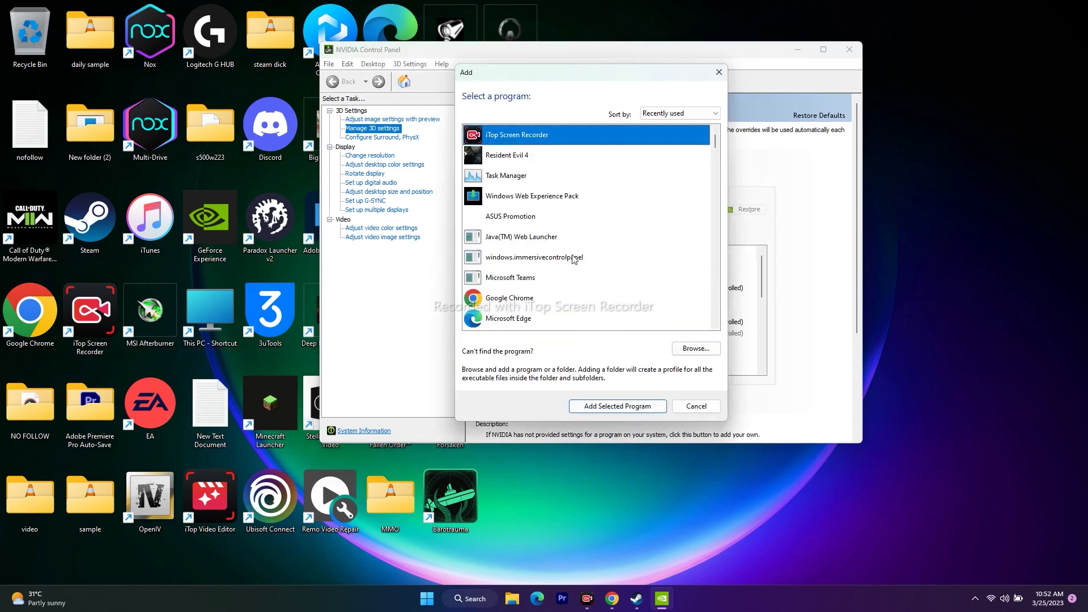
{"action": "scroll", "coordinate": [573, 258], "scroll_direction": "down", "scroll_amount": 12}
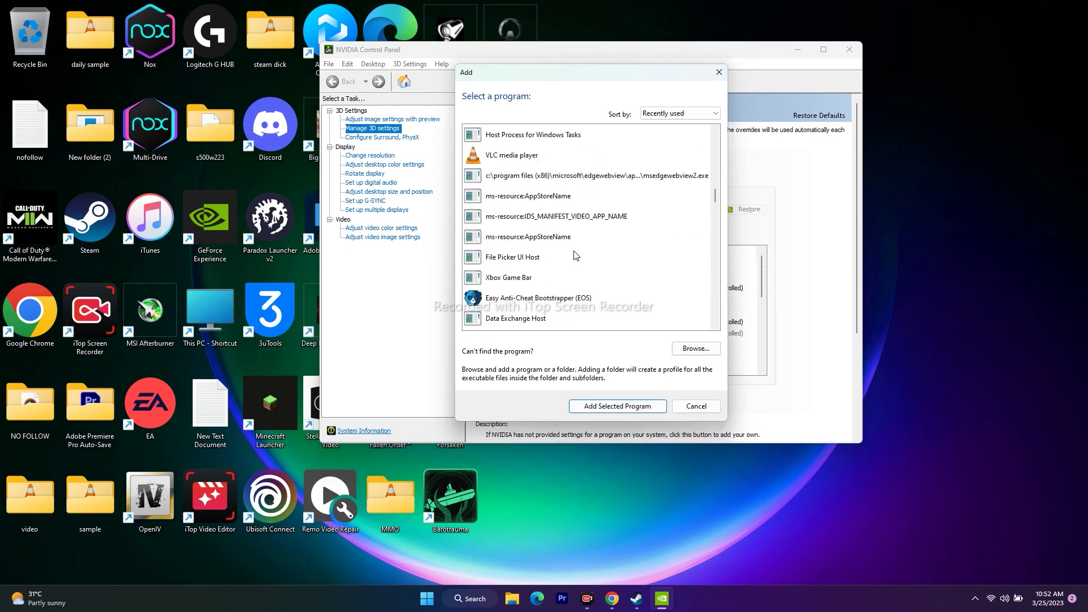
{"action": "scroll", "coordinate": [576, 255], "scroll_direction": "down", "scroll_amount": 6}
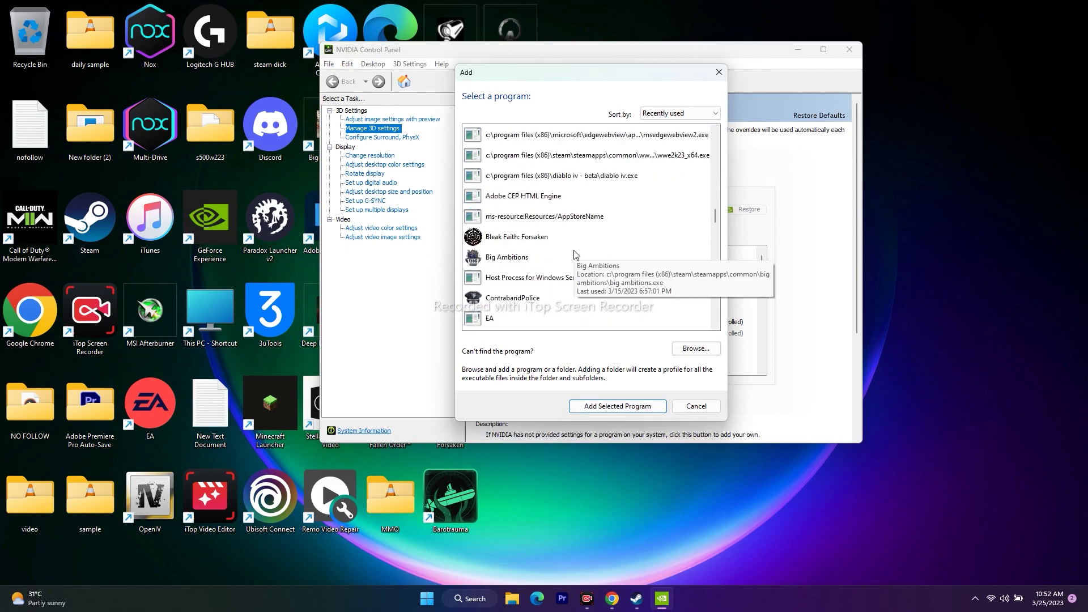
{"action": "scroll", "coordinate": [574, 254], "scroll_direction": "down", "scroll_amount": 10}
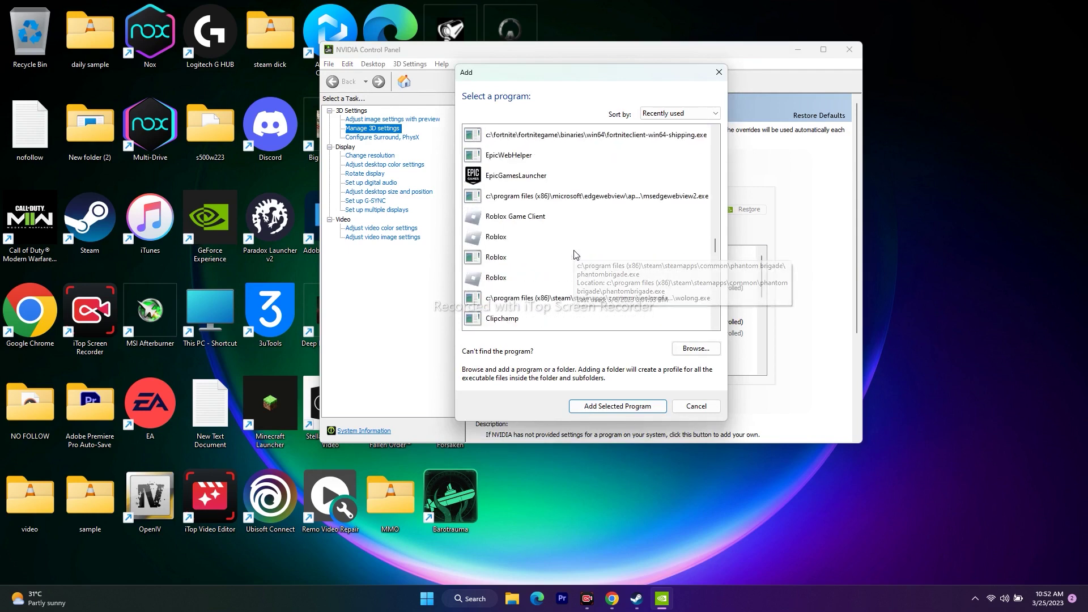
{"action": "scroll", "coordinate": [574, 255], "scroll_direction": "down", "scroll_amount": 9}
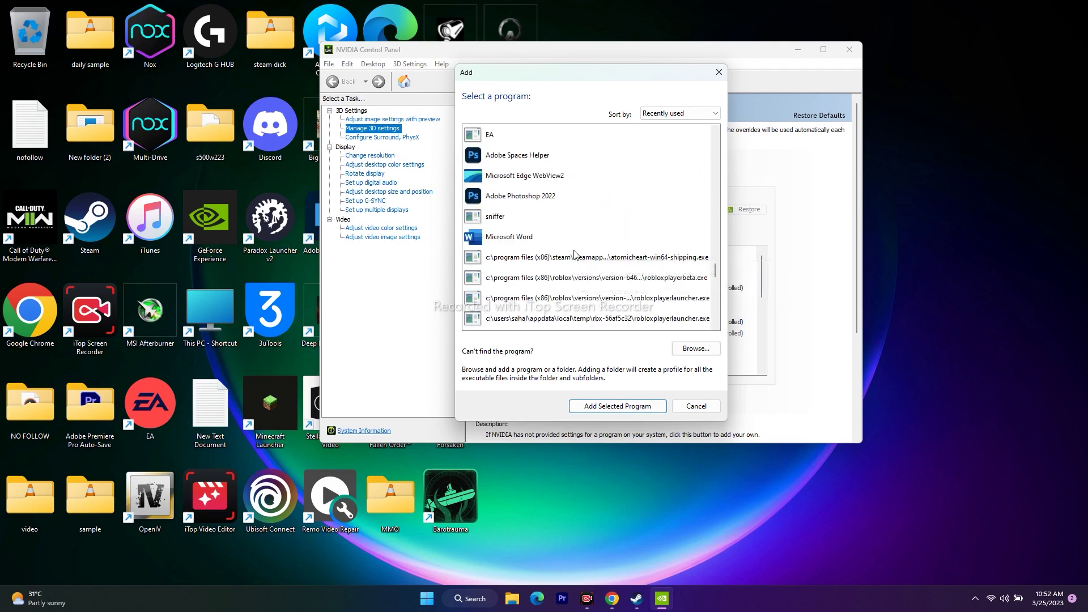
{"action": "scroll", "coordinate": [574, 254], "scroll_direction": "down", "scroll_amount": 8}
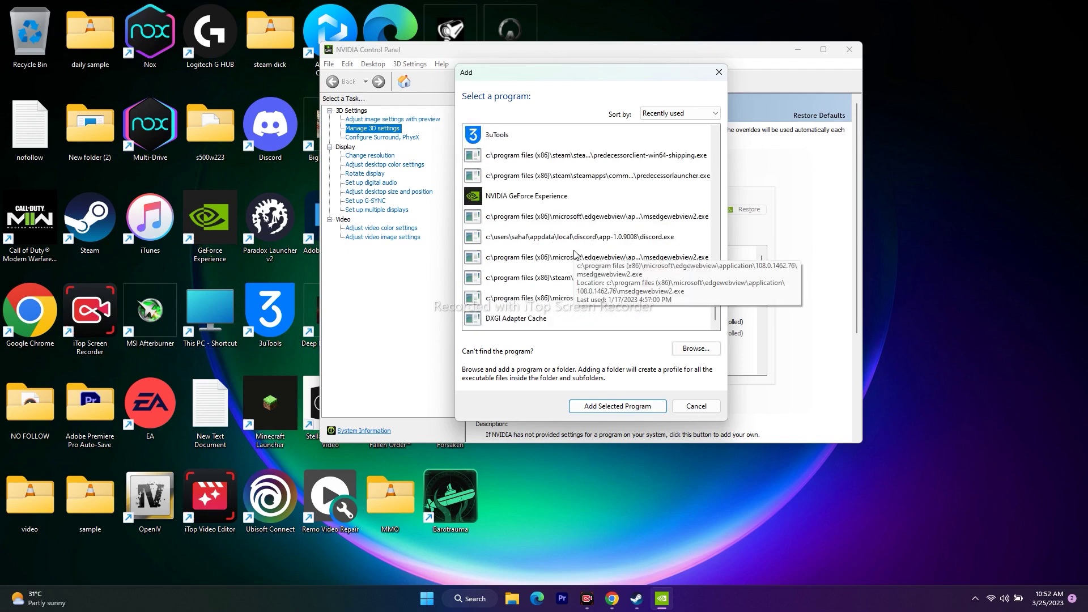
{"action": "scroll", "coordinate": [574, 255], "scroll_direction": "down", "scroll_amount": 5}
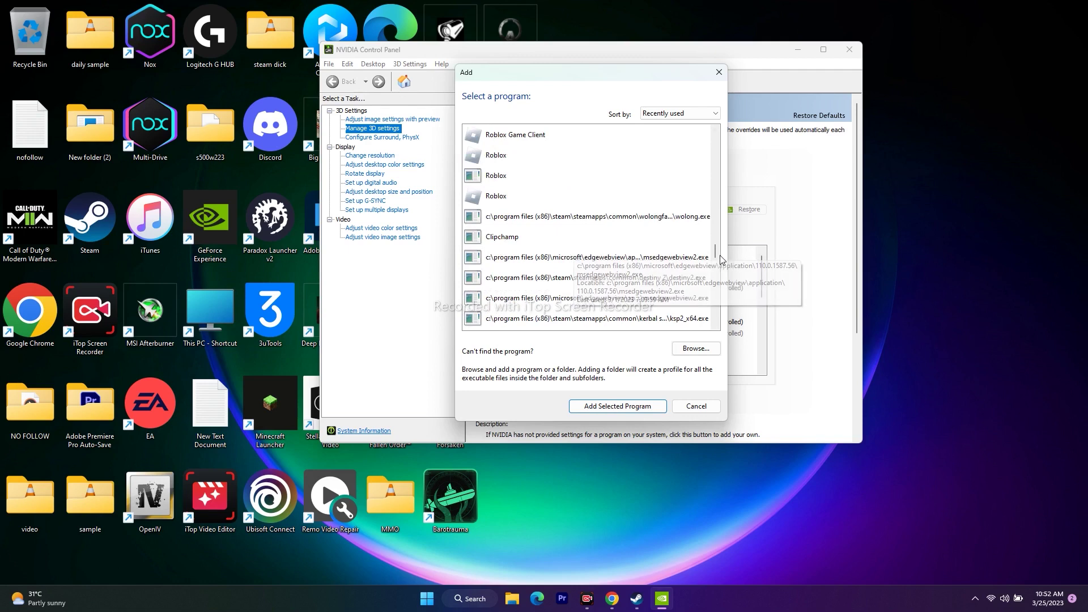
{"action": "left_click_drag", "start_coordinate": [715, 249], "coordinate": [715, 138]}
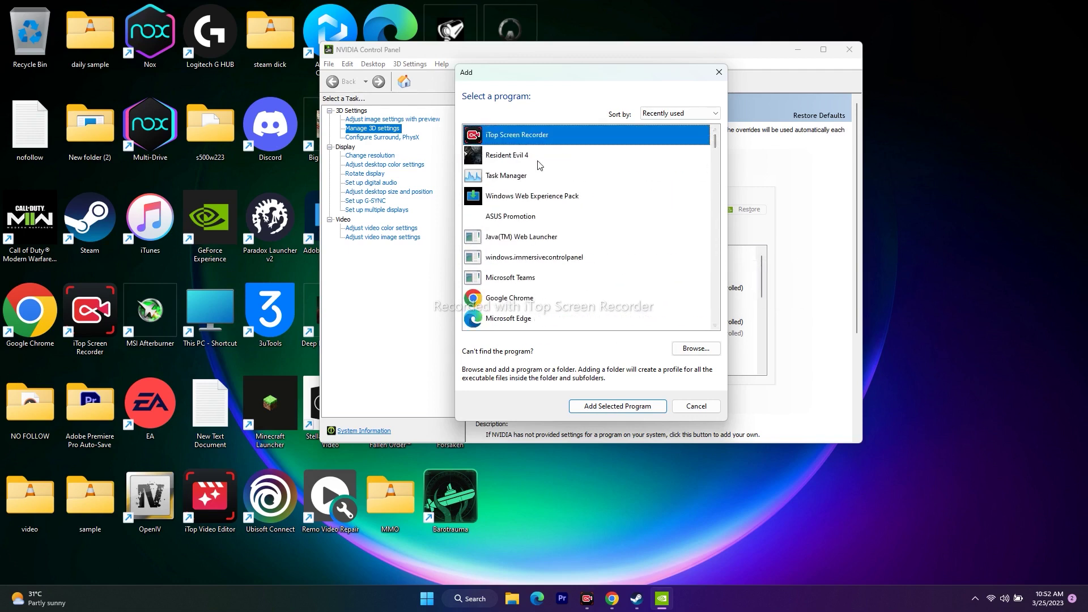
{"action": "left_click", "coordinate": [509, 155]}
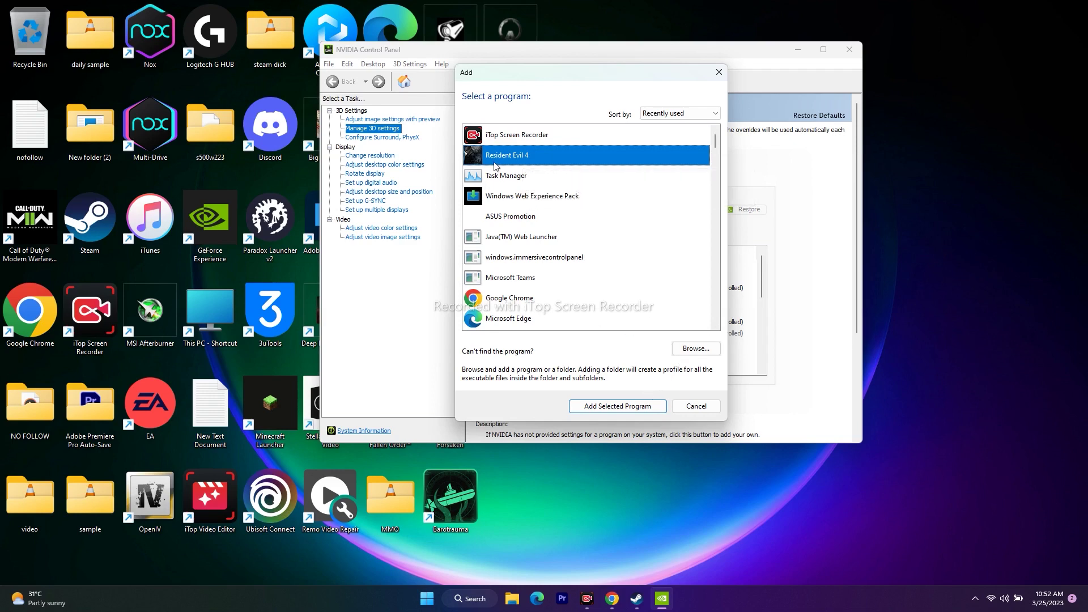
{"action": "left_click", "coordinate": [696, 348]}
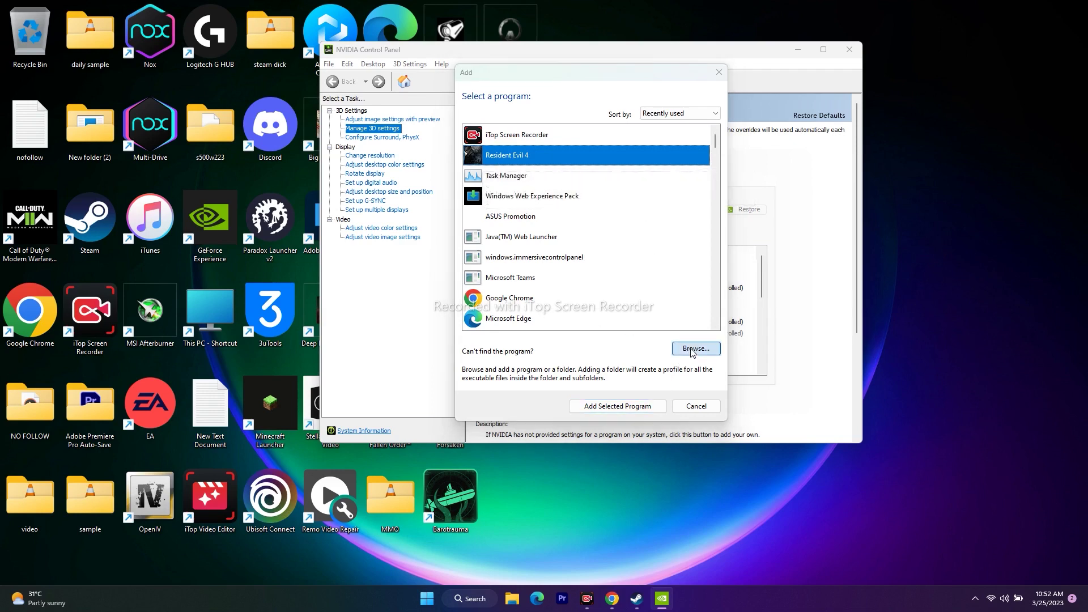
{"action": "left_click", "coordinate": [451, 337]}
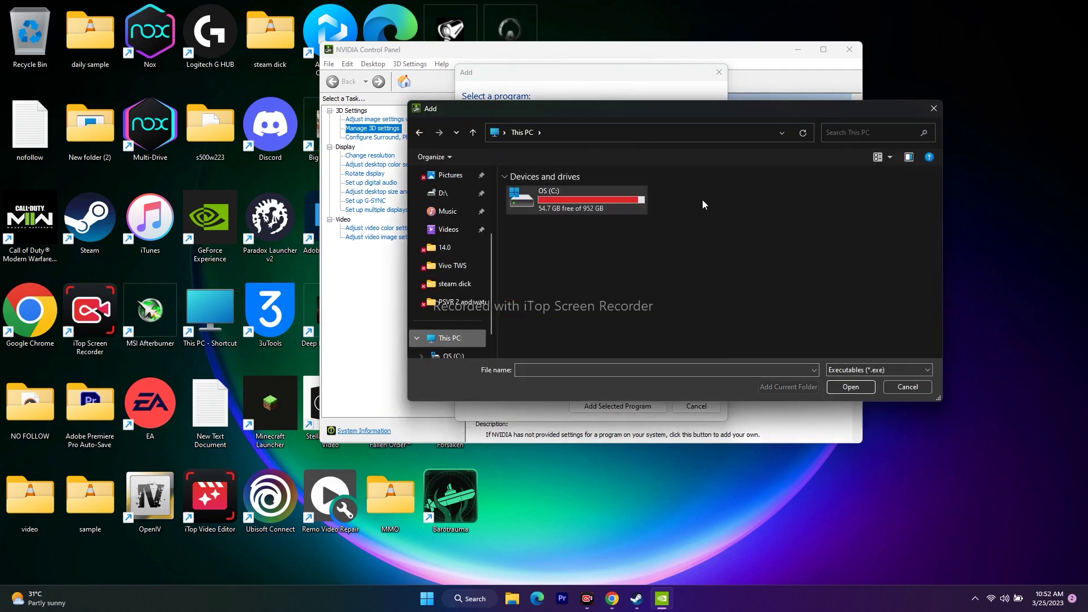
{"action": "double_click", "coordinate": [563, 204]}
{"action": "scroll", "coordinate": [555, 268], "scroll_direction": "down", "scroll_amount": 4}
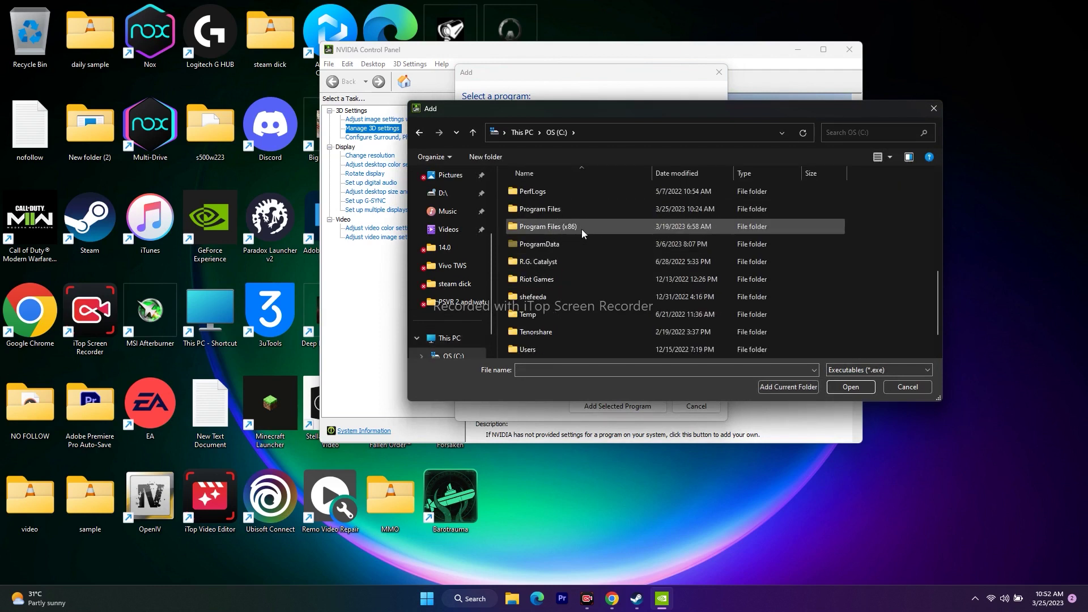
{"action": "double_click", "coordinate": [581, 229]}
{"action": "scroll", "coordinate": [543, 235], "scroll_direction": "down", "scroll_amount": 3}
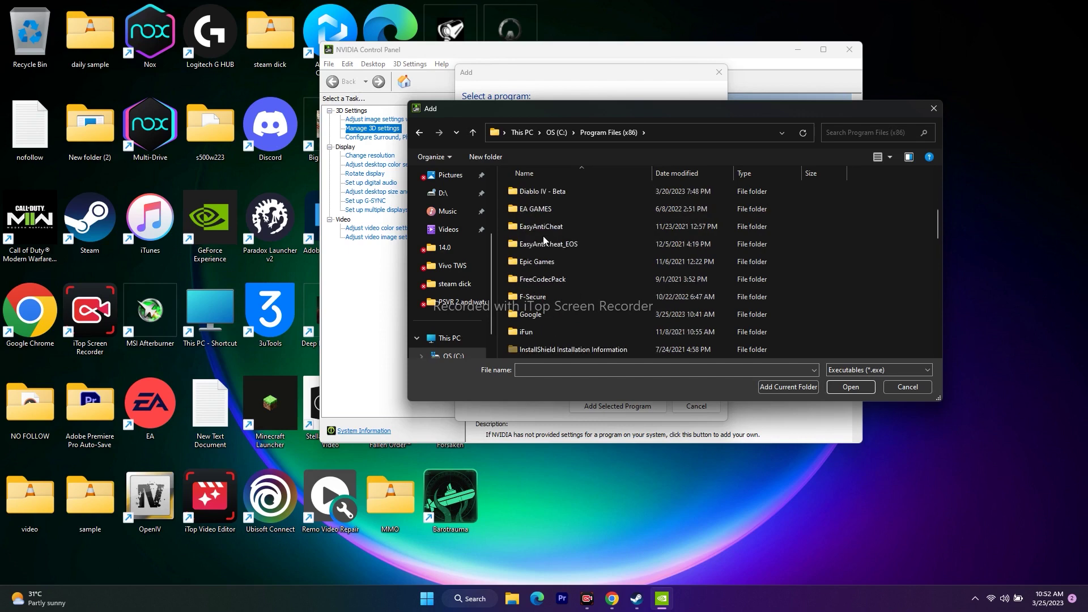
{"action": "scroll", "coordinate": [543, 236], "scroll_direction": "down", "scroll_amount": 9}
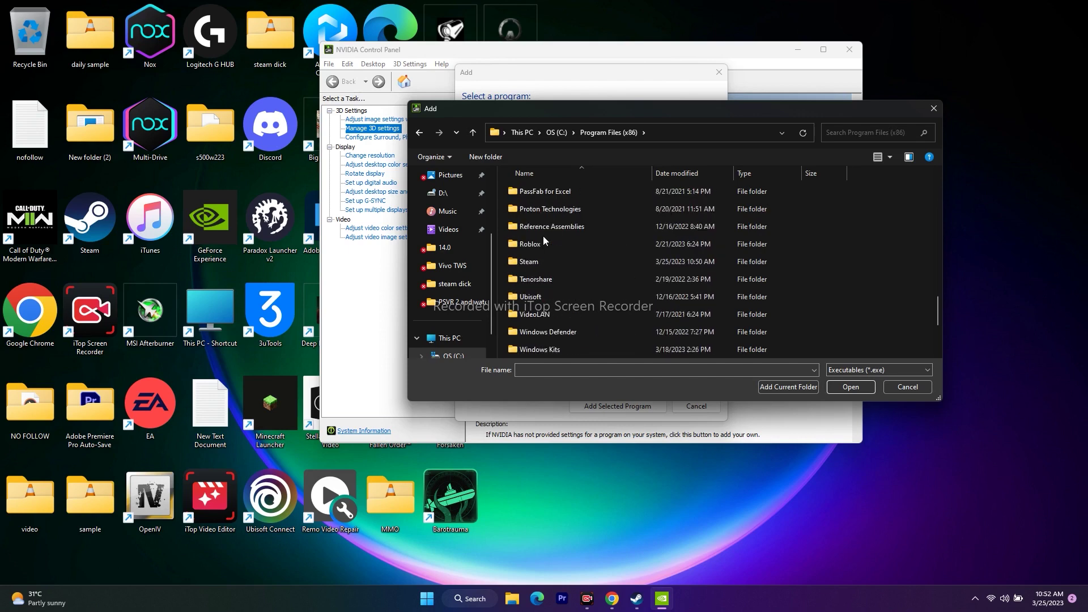
{"action": "double_click", "coordinate": [547, 258]}
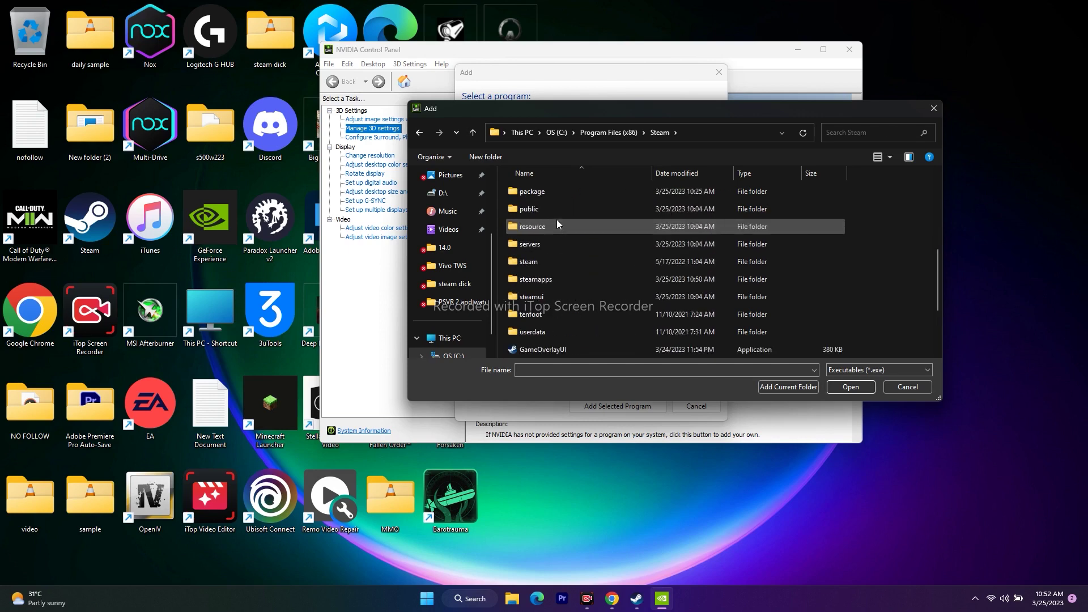
{"action": "double_click", "coordinate": [553, 277]}
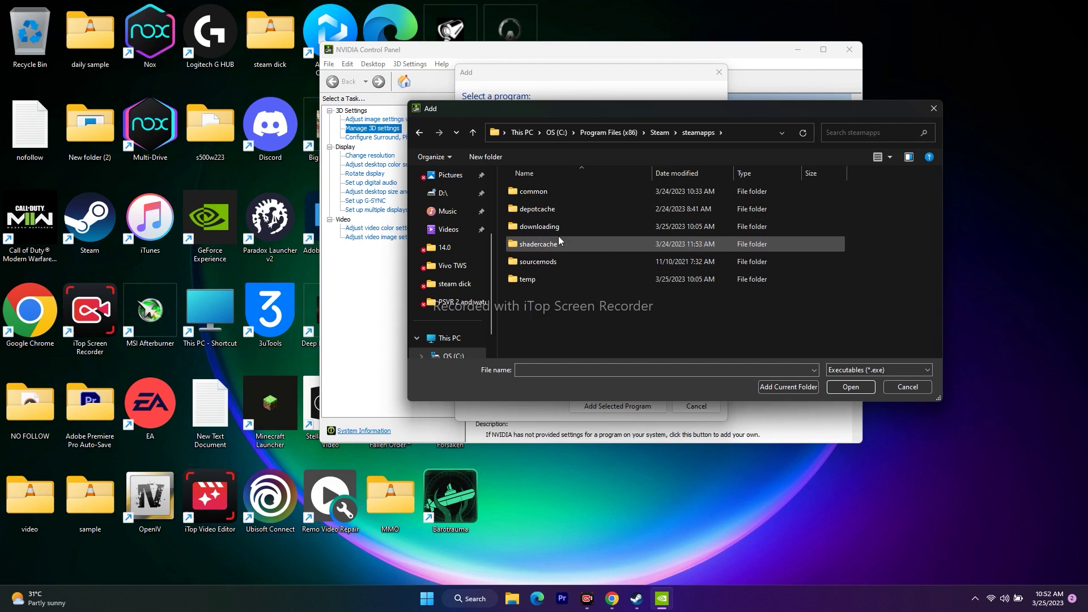
{"action": "double_click", "coordinate": [556, 192]}
{"action": "scroll", "coordinate": [549, 250], "scroll_direction": "down", "scroll_amount": 5}
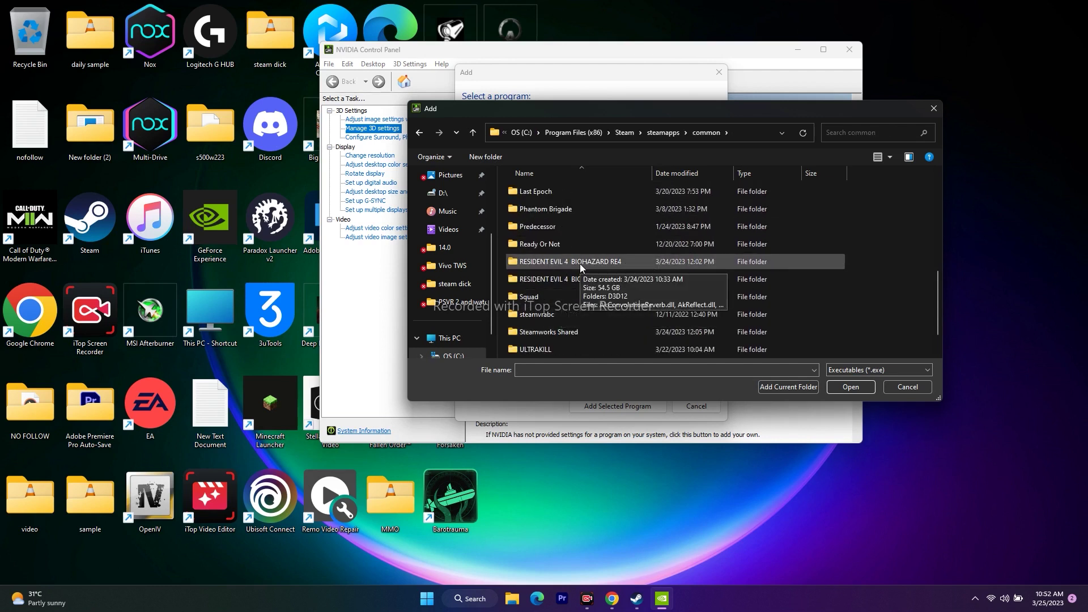
{"action": "double_click", "coordinate": [580, 264]}
{"action": "left_click", "coordinate": [534, 248]}
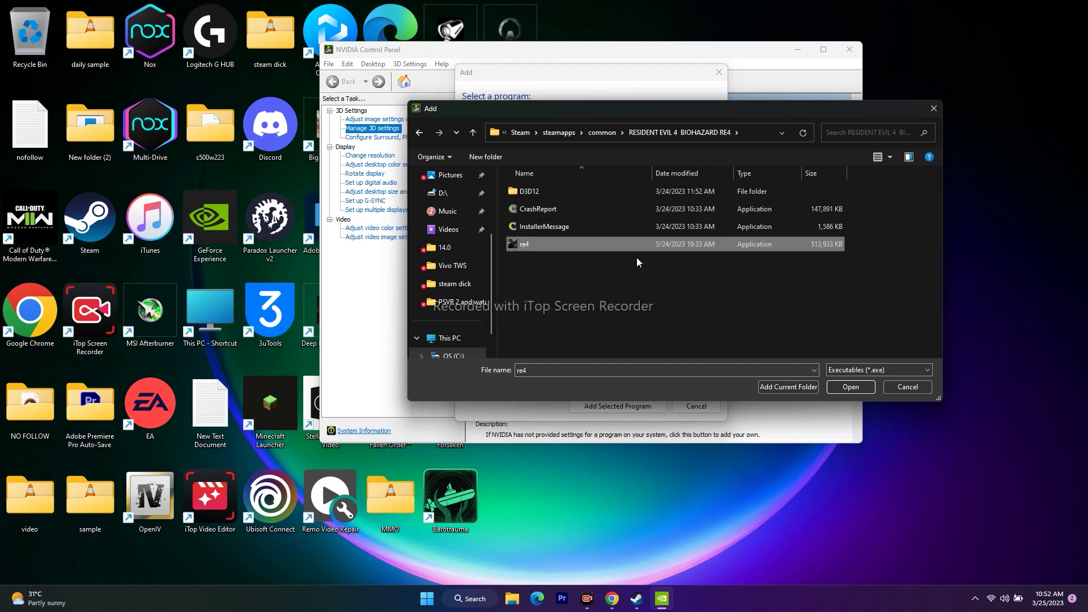
{"action": "left_click", "coordinate": [907, 387]}
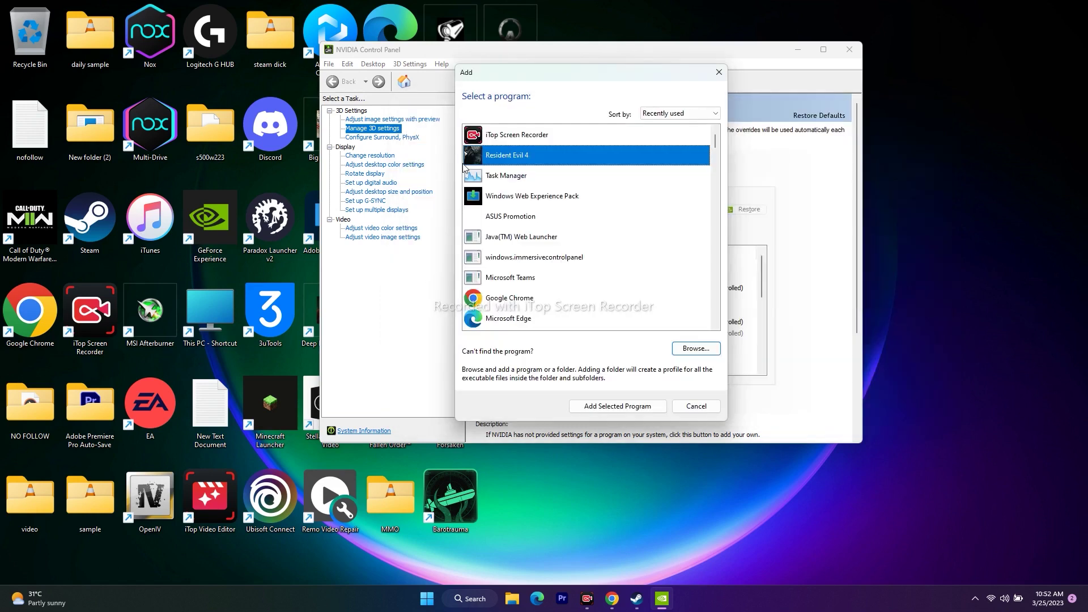
Add Resident Evil 4 as a customized program, select its profile, and scroll toward Vertical sync.
{"action": "left_click", "coordinate": [601, 405]}
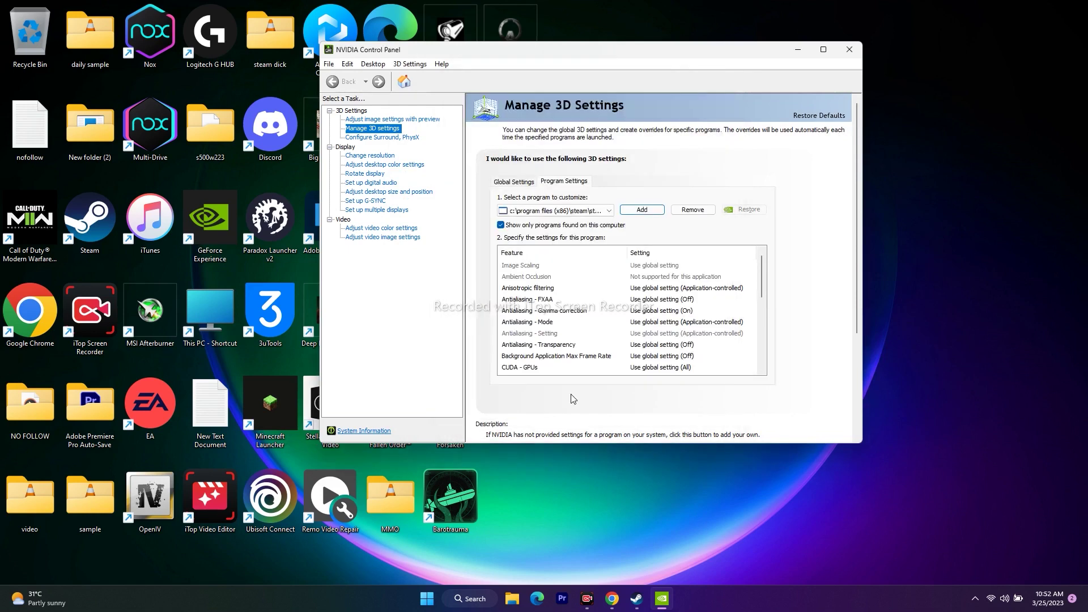
{"action": "left_click", "coordinate": [610, 210]}
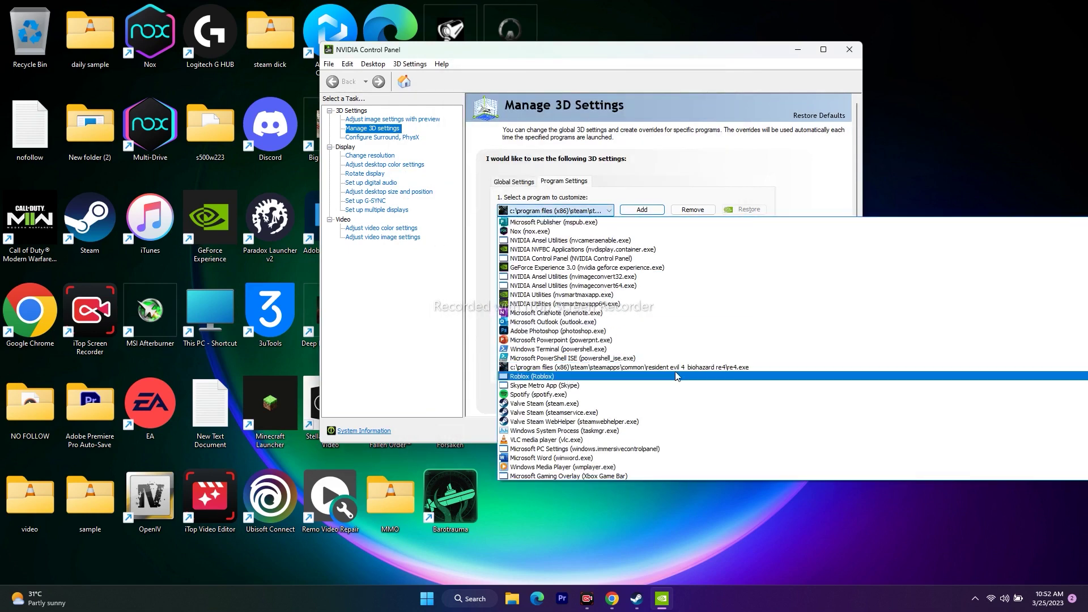
{"action": "left_click", "coordinate": [732, 372]}
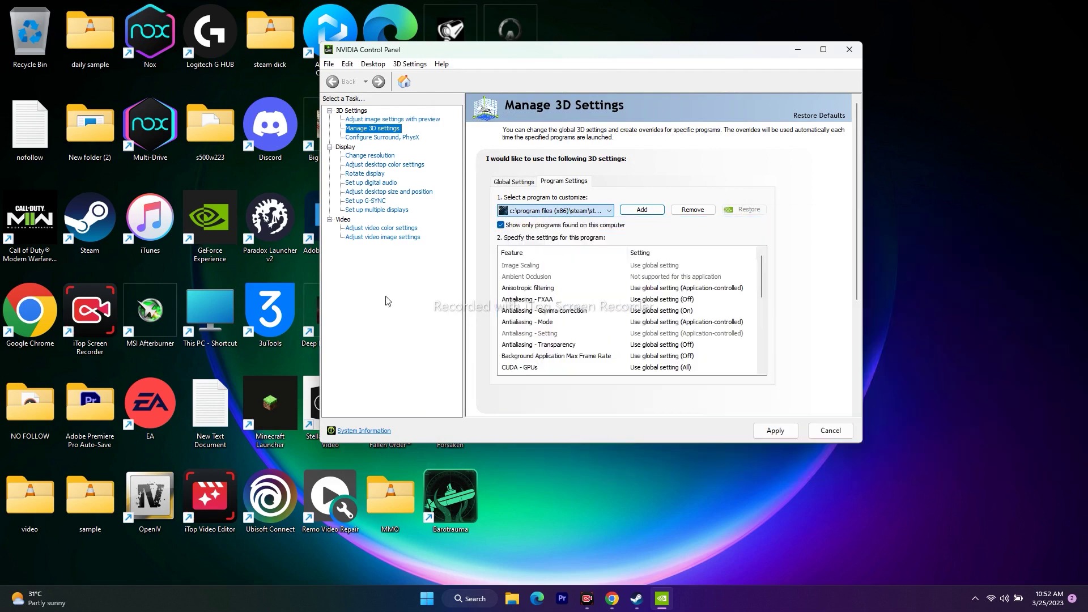
{"action": "scroll", "coordinate": [561, 289], "scroll_direction": "down", "scroll_amount": 4}
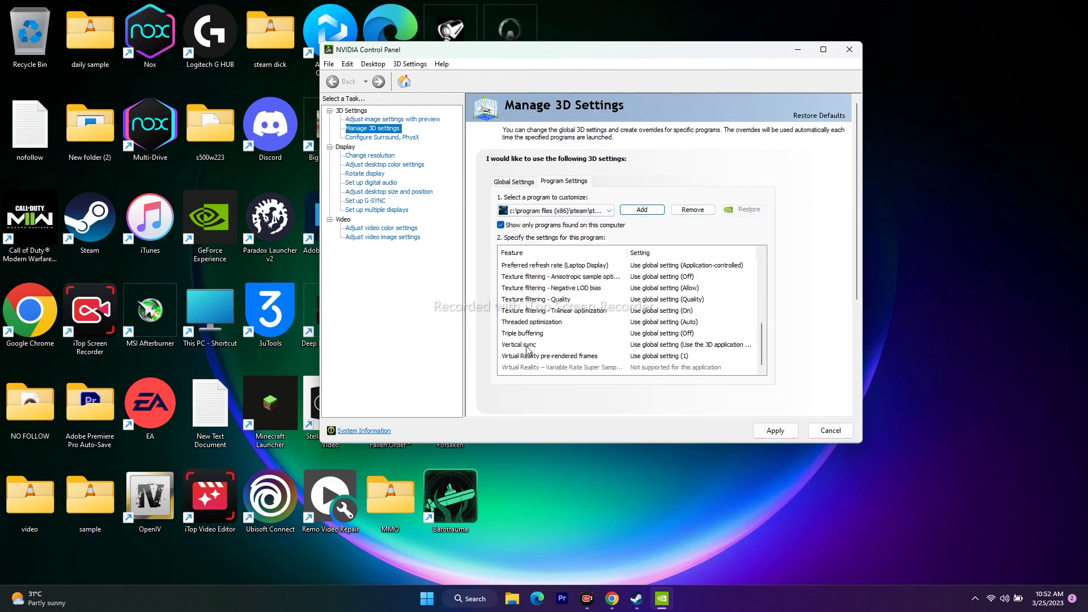
Change Vertical sync from the global setting to On for the Resident Evil 4 profile.
{"action": "left_click", "coordinate": [669, 346]}
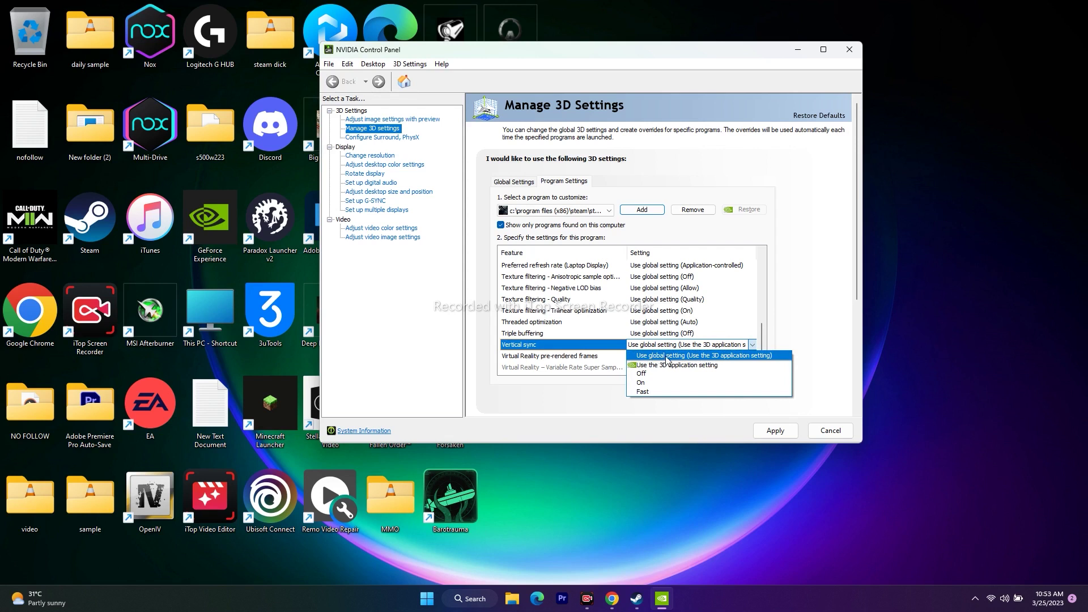
{"action": "left_click", "coordinate": [657, 385]}
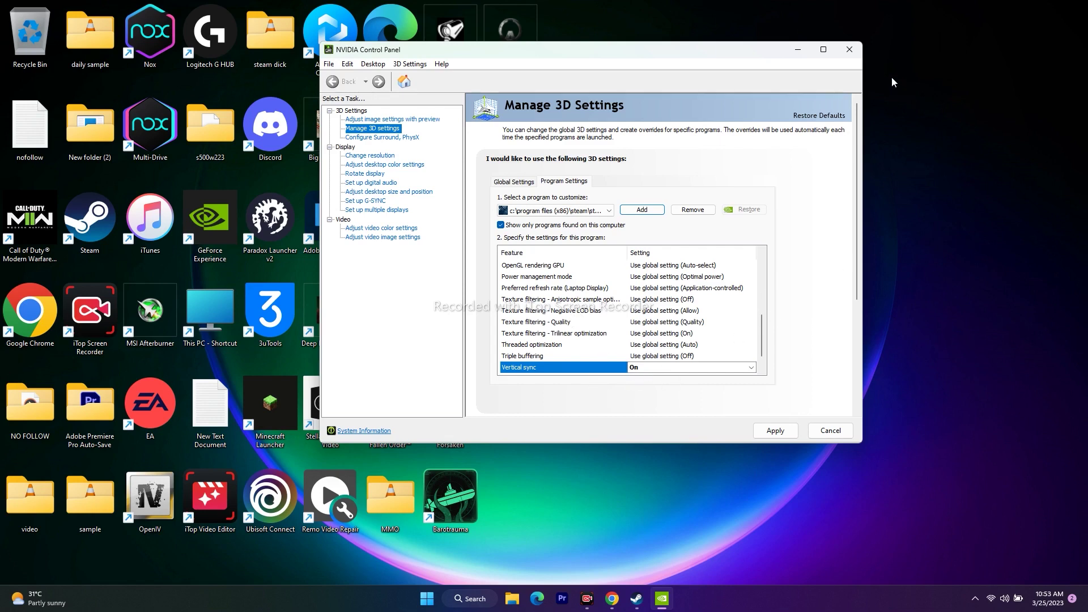
Close NVIDIA Control Panel without applying changes, refresh the desktop, then briefly restore and minimize Steam.
{"action": "left_click", "coordinate": [849, 49]}
{"action": "left_click", "coordinate": [612, 275]}
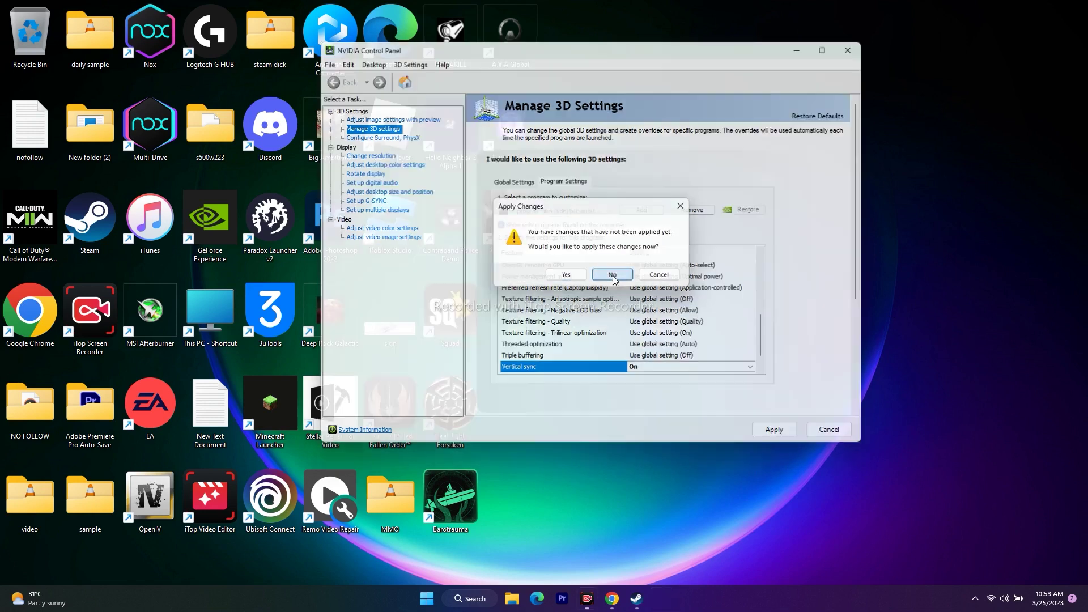
{"action": "right_click", "coordinate": [713, 172]}
{"action": "left_click", "coordinate": [739, 216]}
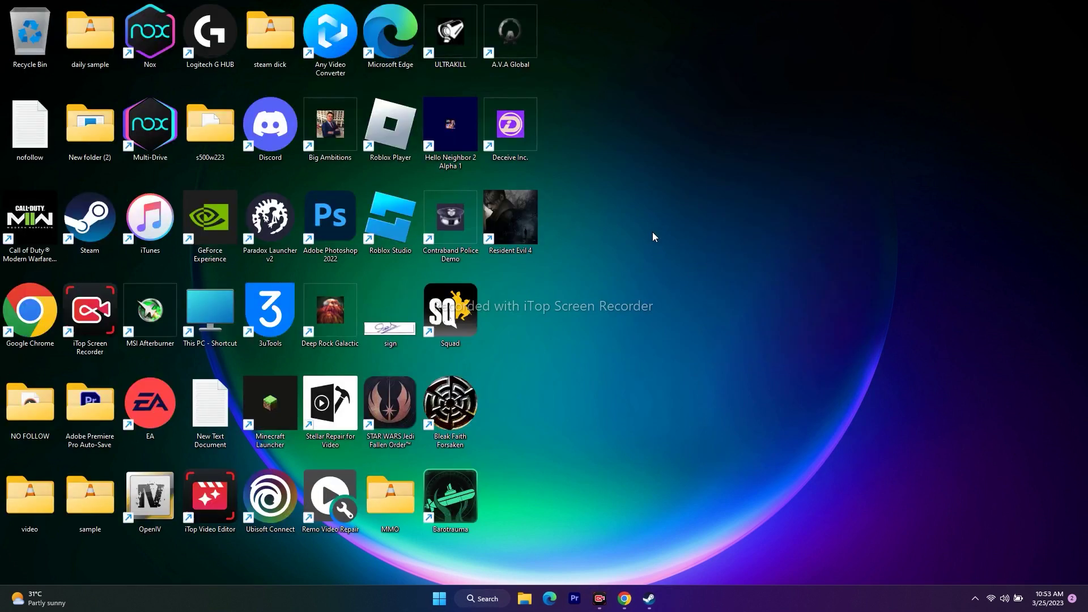
{"action": "left_click", "coordinate": [649, 599]}
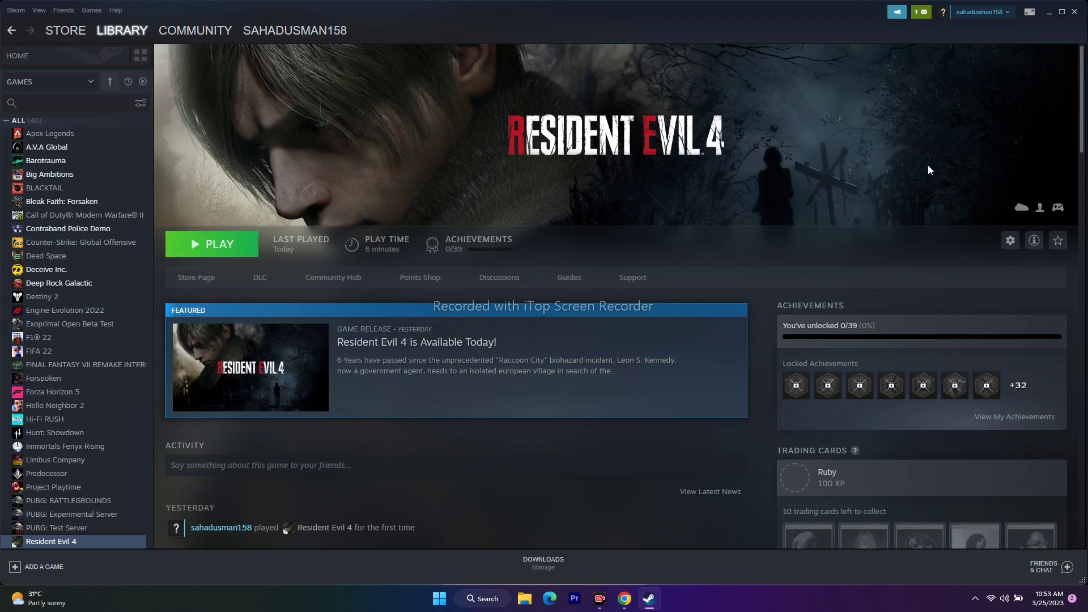
{"action": "left_click", "coordinate": [1048, 13]}
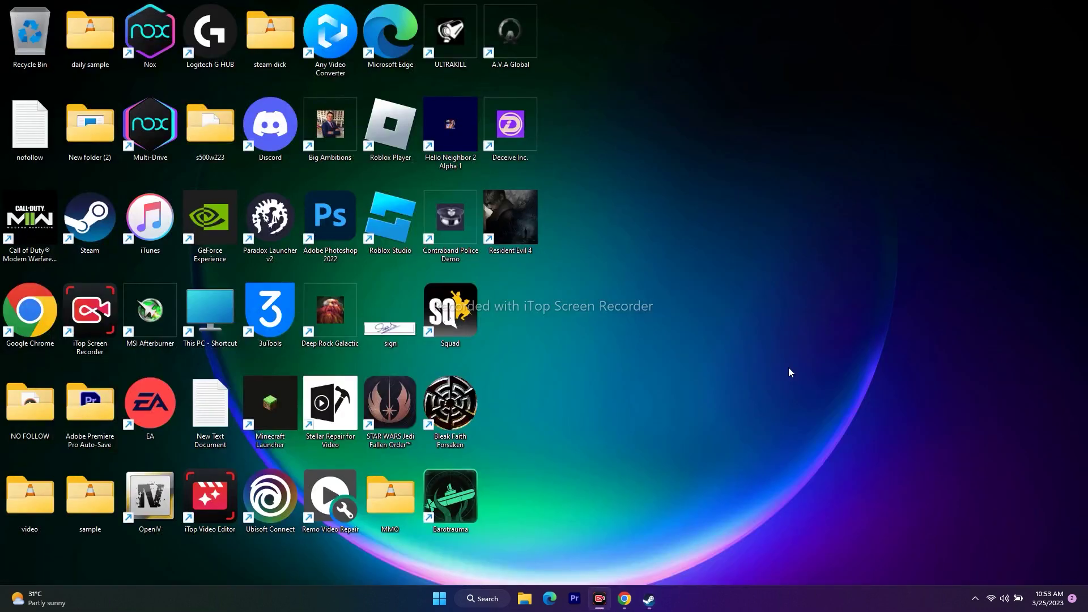
Bring up Chrome and settle on the NVIDIA website tab.
{"action": "left_click", "coordinate": [624, 599]}
{"action": "left_click", "coordinate": [212, 5]}
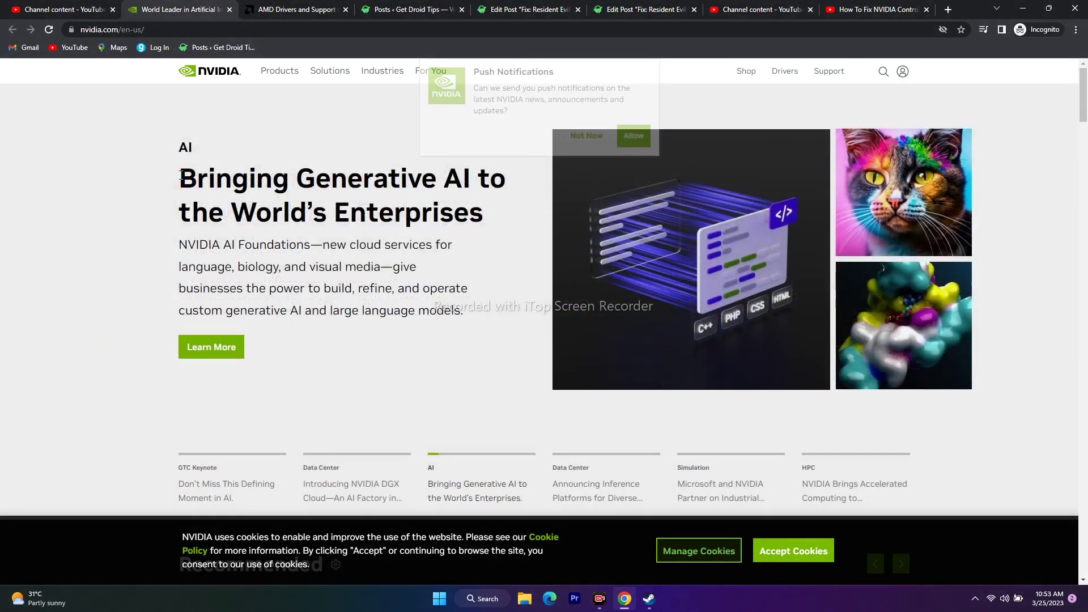
{"action": "left_click", "coordinate": [275, 7]}
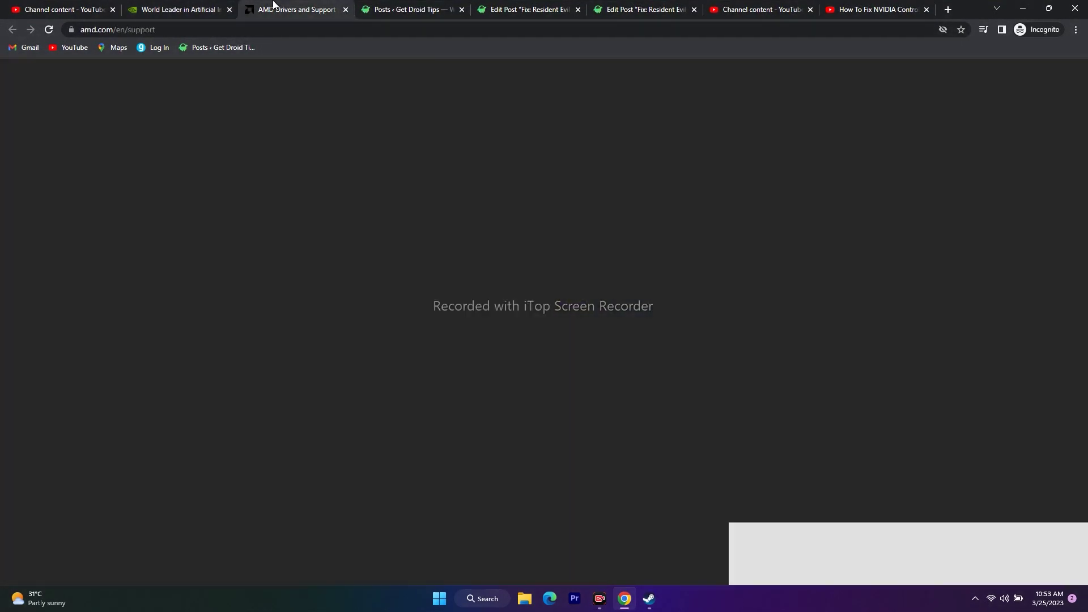
{"action": "left_click", "coordinate": [168, 7]}
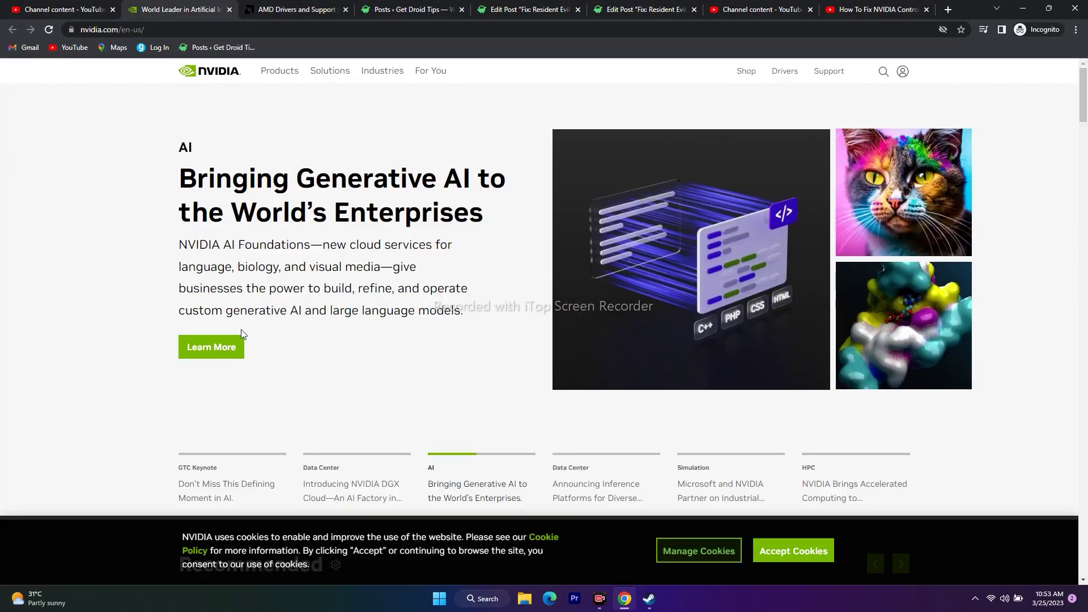
Search NVIDIA drivers for Windows 11, noting GeForce Game Ready Driver 531.41, then go to the AMD tab.
{"action": "left_click", "coordinate": [787, 73]}
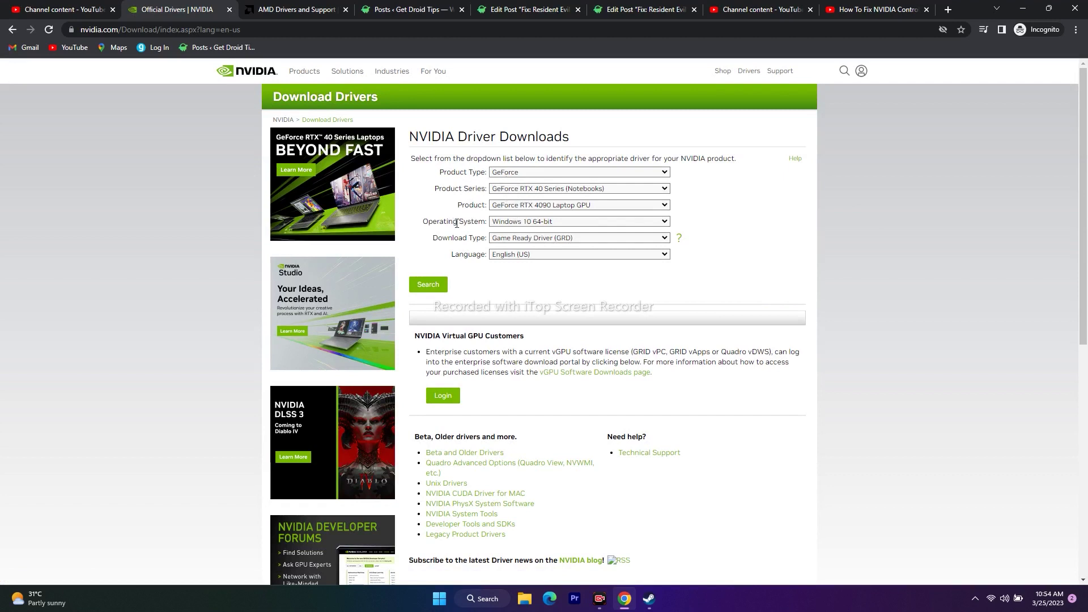
{"action": "left_click", "coordinate": [526, 222]}
{"action": "left_click", "coordinate": [529, 241]}
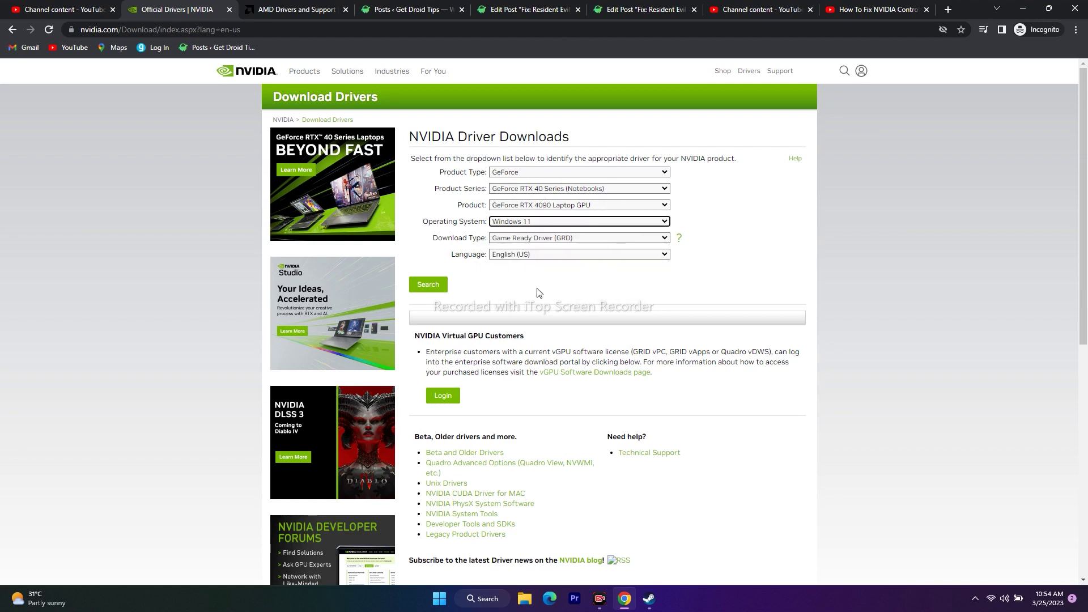
{"action": "left_click", "coordinate": [431, 286]}
{"action": "scroll", "coordinate": [849, 245], "scroll_direction": "down", "scroll_amount": 1}
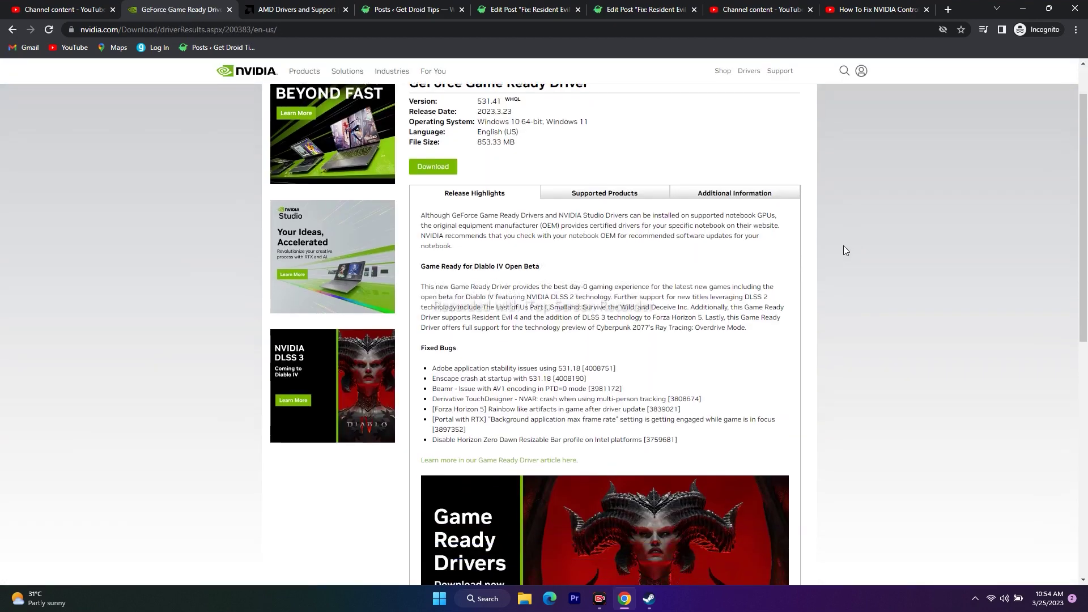
{"action": "scroll", "coordinate": [844, 250], "scroll_direction": "up", "scroll_amount": 1}
{"action": "mouse_move", "coordinate": [478, 157]}
{"action": "left_mouse_down"}
{"action": "mouse_move", "coordinate": [500, 155]}
{"action": "mouse_move", "coordinate": [477, 170]}
{"action": "left_mouse_up"}
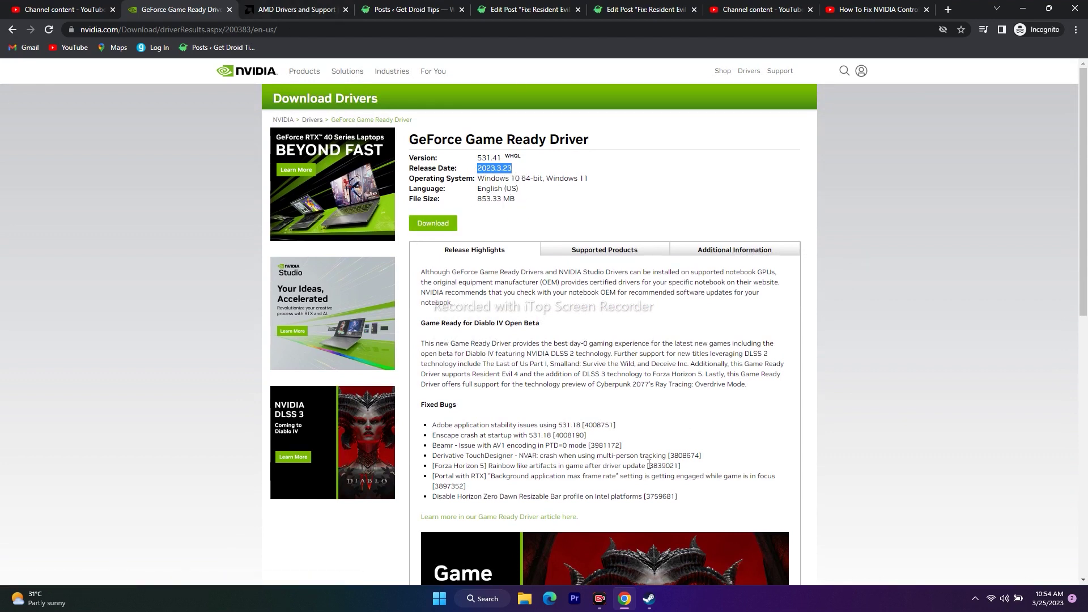
{"action": "left_click", "coordinate": [312, 10]}
Select Graphics > Radeon RX 6000 Series > RX 6700 Series > RX 6700 on AMD's support page.
{"action": "scroll", "coordinate": [653, 264], "scroll_direction": "down", "scroll_amount": 3}
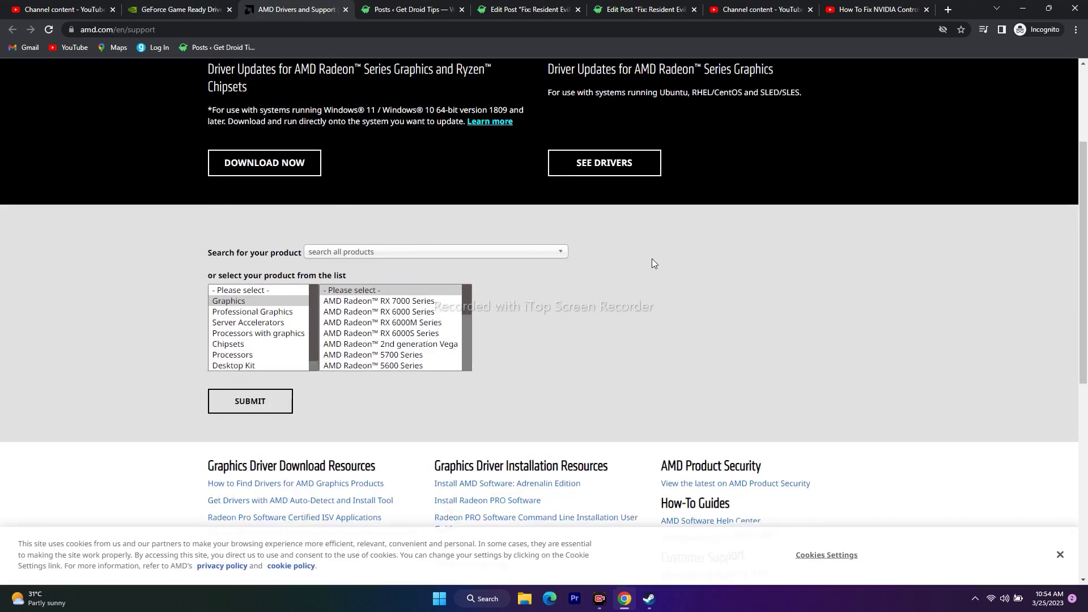
{"action": "left_click", "coordinate": [241, 292]}
{"action": "left_click", "coordinate": [379, 302]}
{"action": "left_click", "coordinate": [573, 315]}
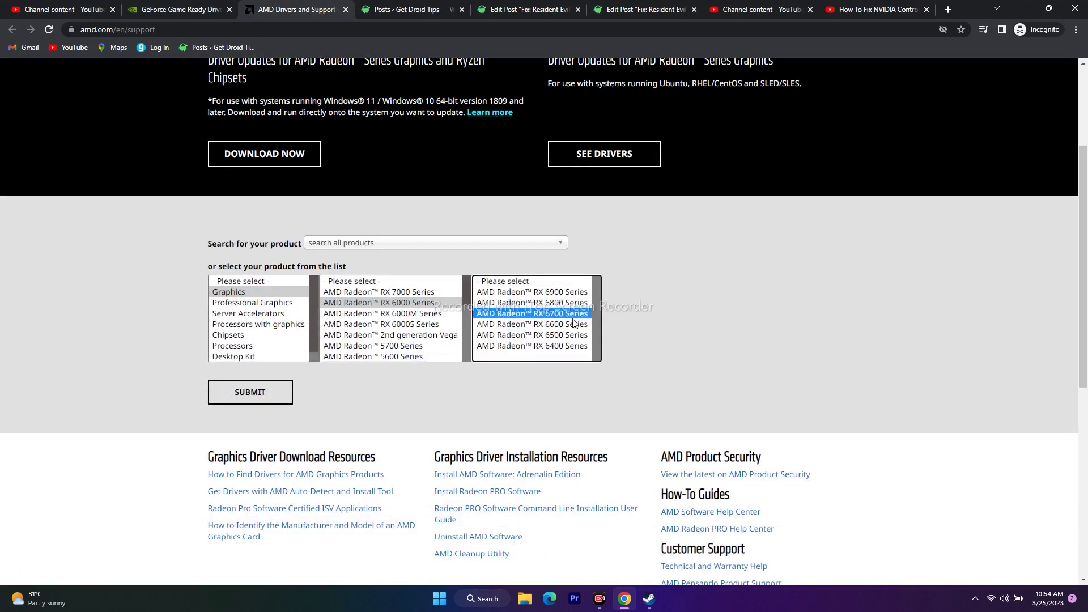
{"action": "left_click", "coordinate": [250, 392]}
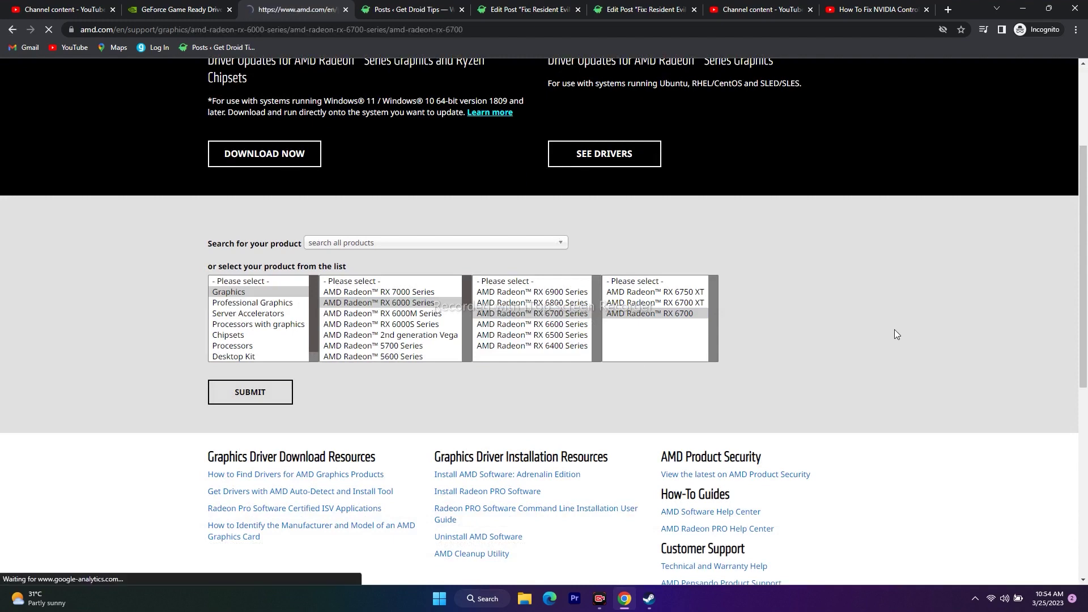
{"action": "scroll", "coordinate": [420, 338], "scroll_direction": "down", "scroll_amount": 1}
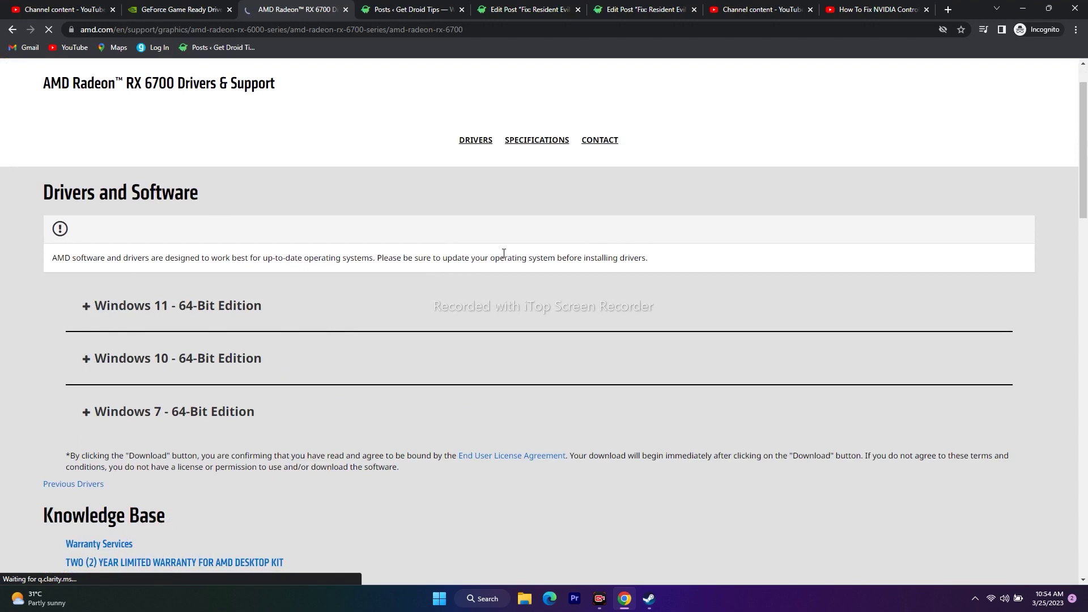
Check the GeForce driver tab, then move to the Resident Evil 4 post editor tab.
{"action": "left_click", "coordinate": [180, 10]}
{"action": "left_click", "coordinate": [312, 15]}
{"action": "left_click", "coordinate": [546, 6]}
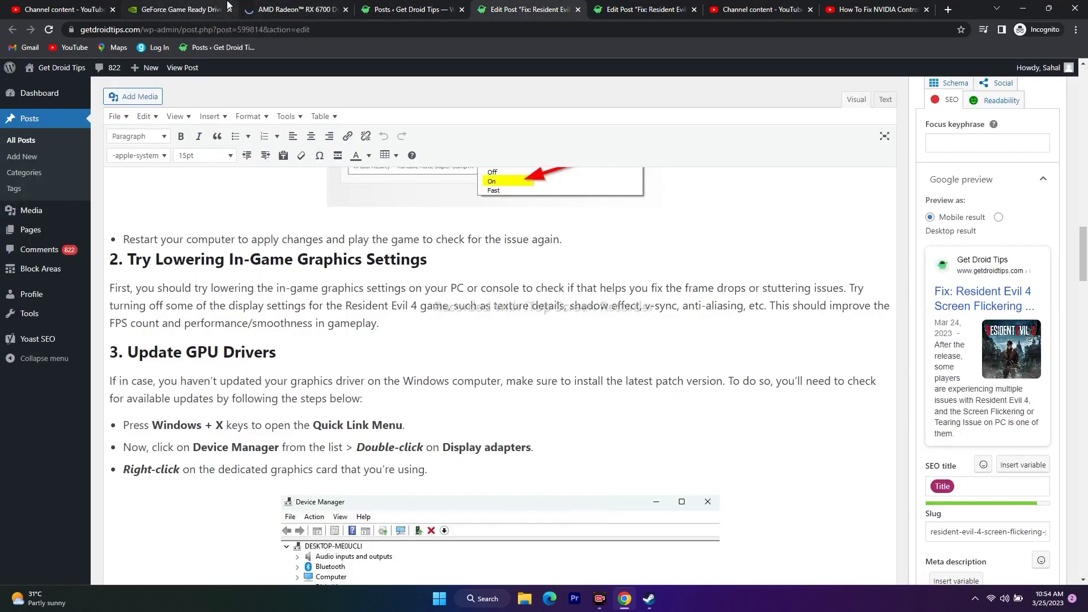
Minimize Chrome, restore Steam, and launch Resident Evil 4 with PLAY.
{"action": "left_click", "coordinate": [195, 7]}
{"action": "left_click", "coordinate": [68, 8]}
{"action": "left_click", "coordinate": [1022, 8]}
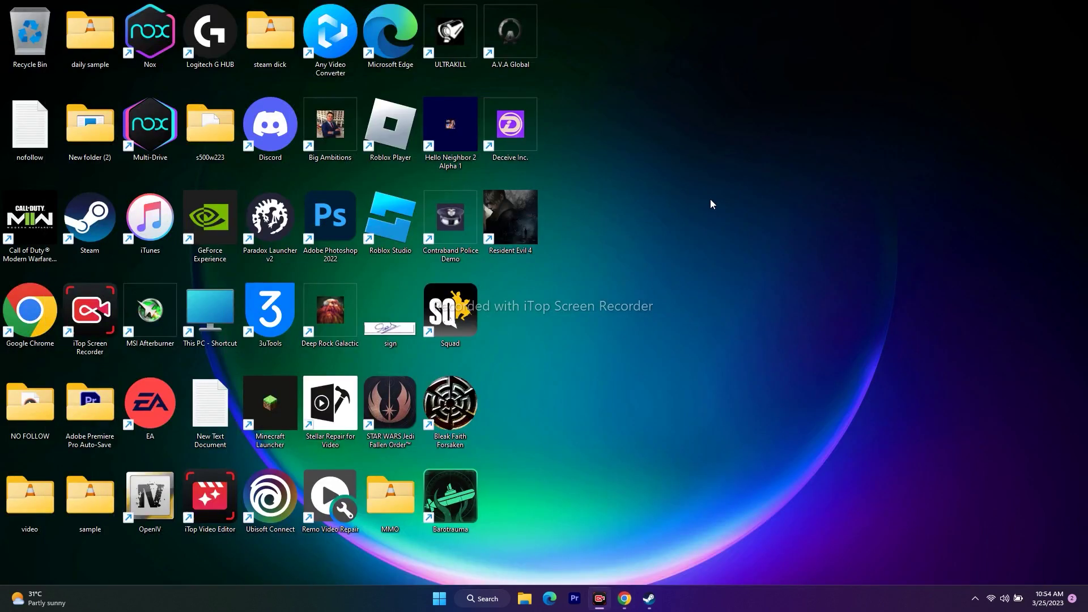
{"action": "left_click", "coordinate": [649, 598]}
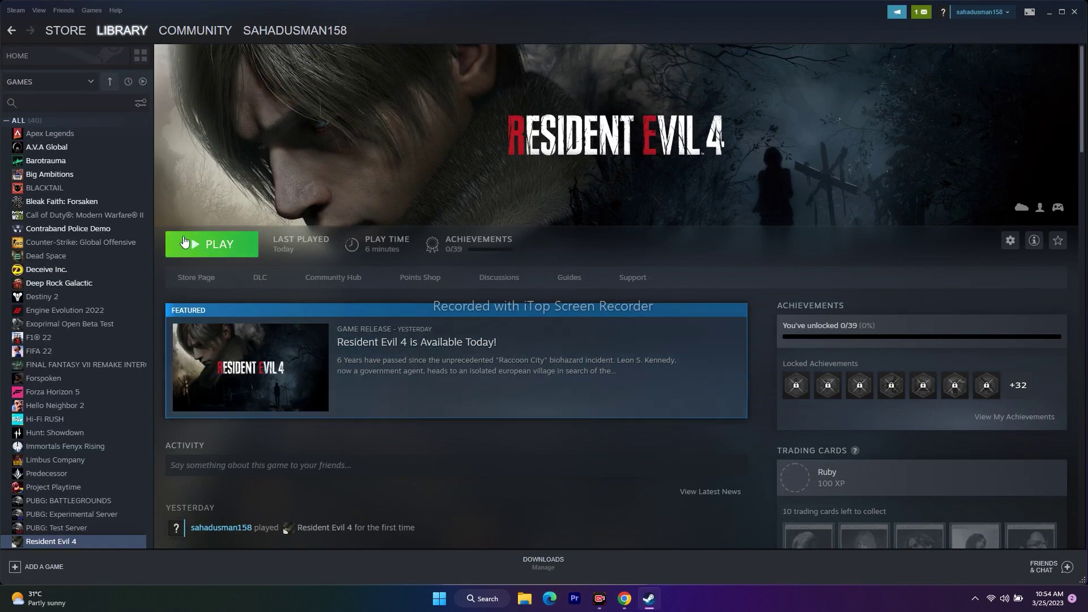
{"action": "left_click", "coordinate": [216, 243]}
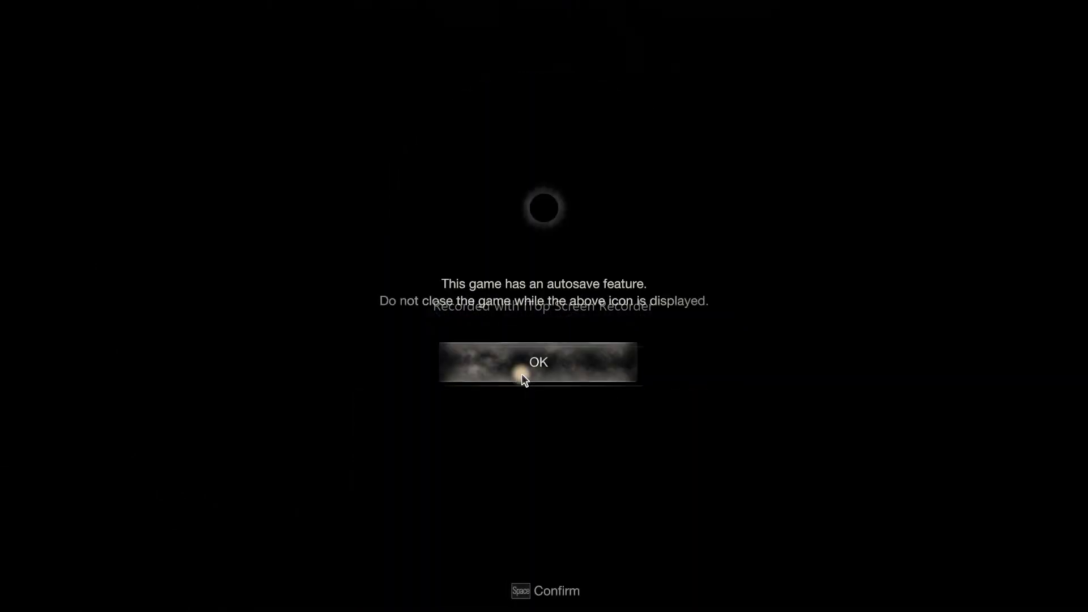
Confirm the autosave notice, pass the title screen, and enter Resident Evil 4's Options menu.
{"action": "left_click", "coordinate": [563, 374]}
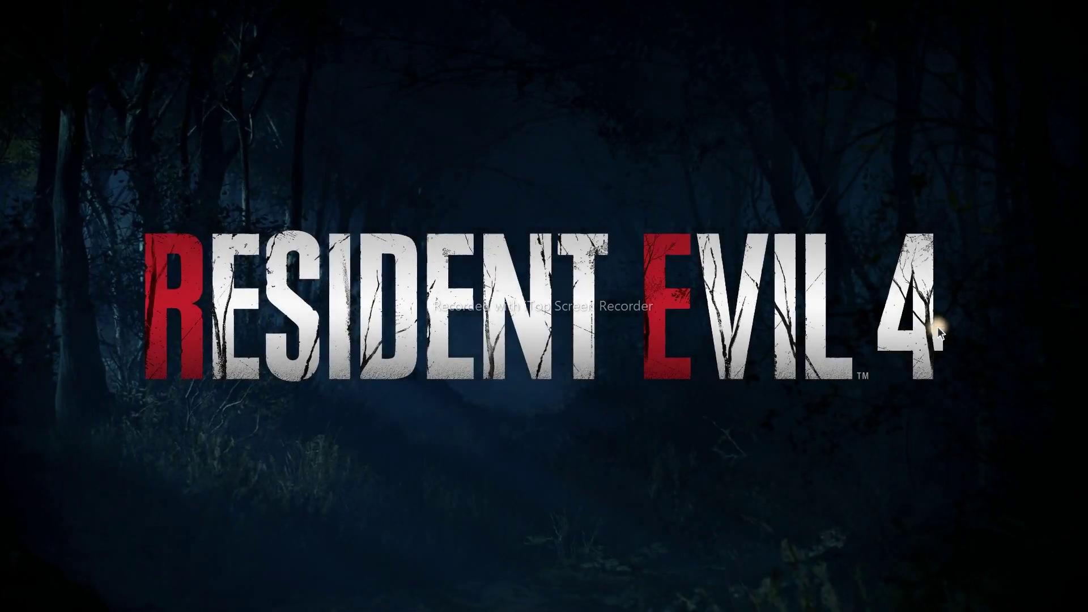
{"action": "left_click", "coordinate": [559, 450]}
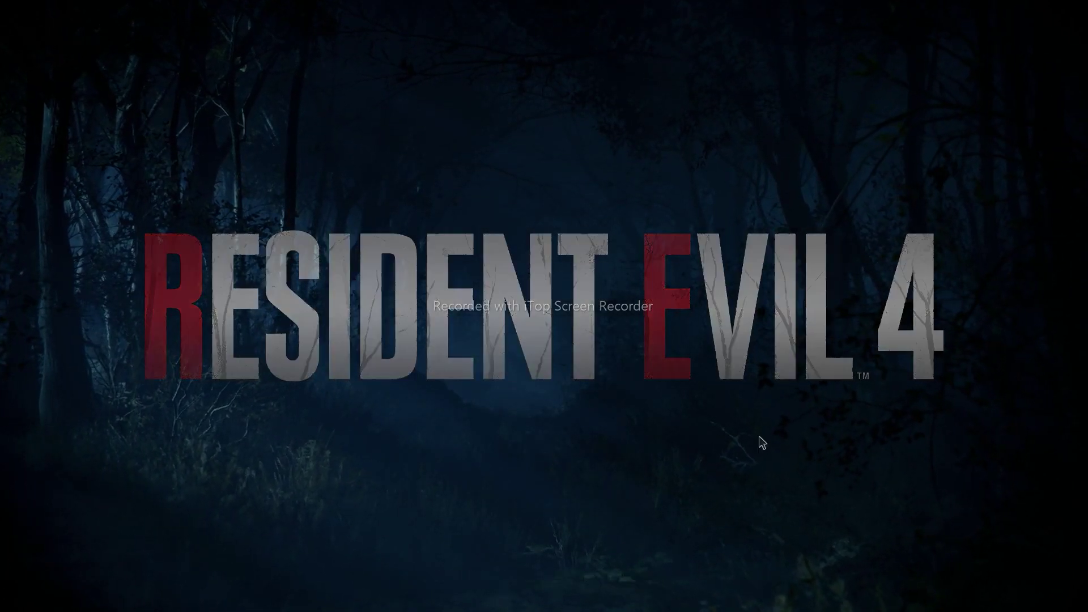
{"action": "left_click", "coordinate": [134, 217]}
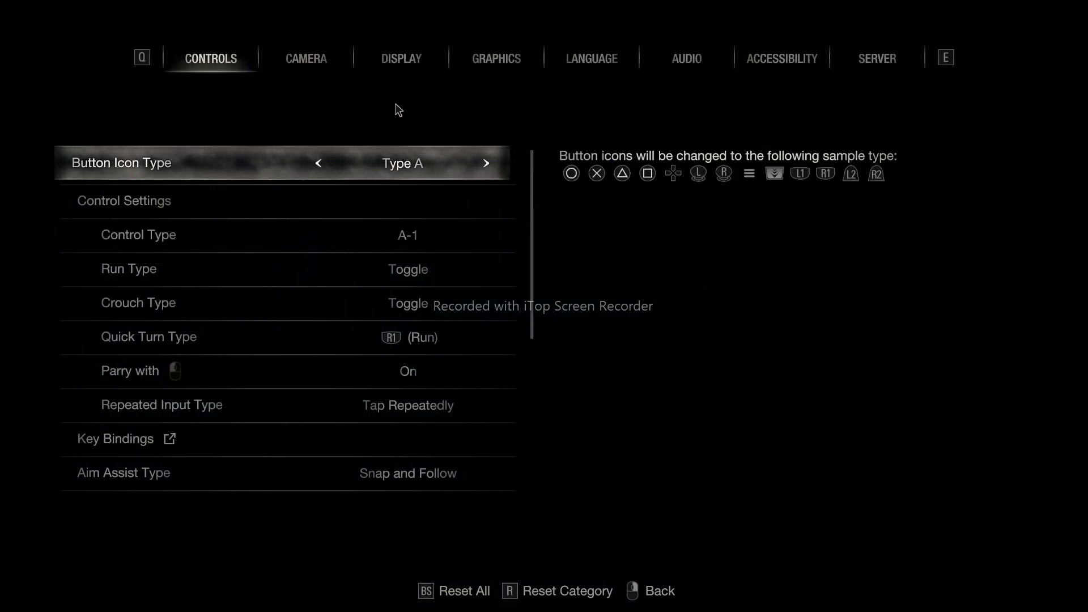
Review Resident Evil 4's Display options list, then switch to the Graphics settings page.
{"action": "left_click", "coordinate": [399, 59]}
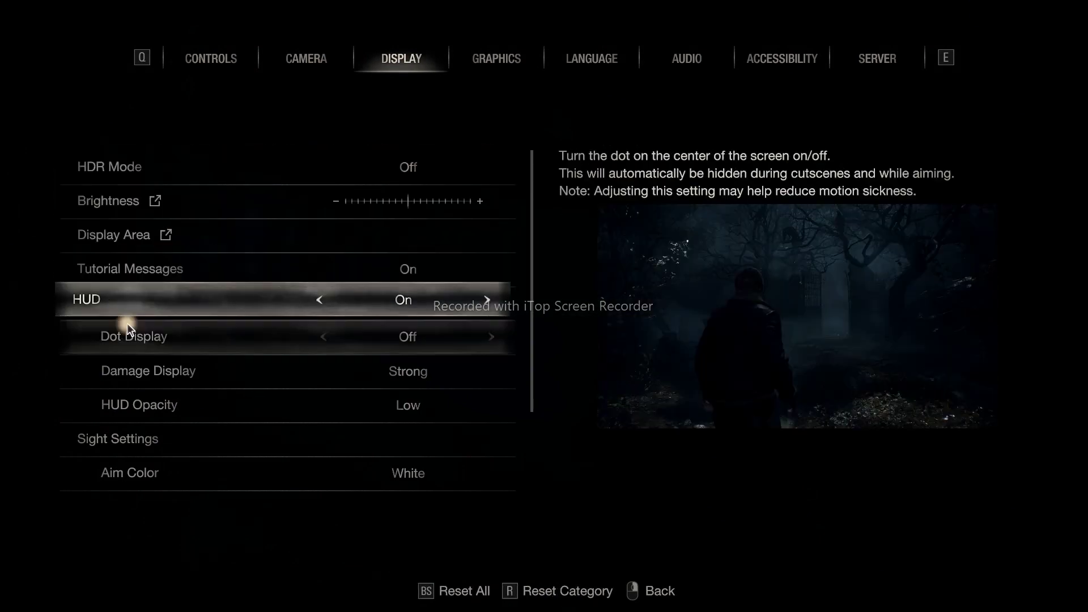
{"action": "scroll", "coordinate": [172, 369], "scroll_direction": "down", "scroll_amount": 2}
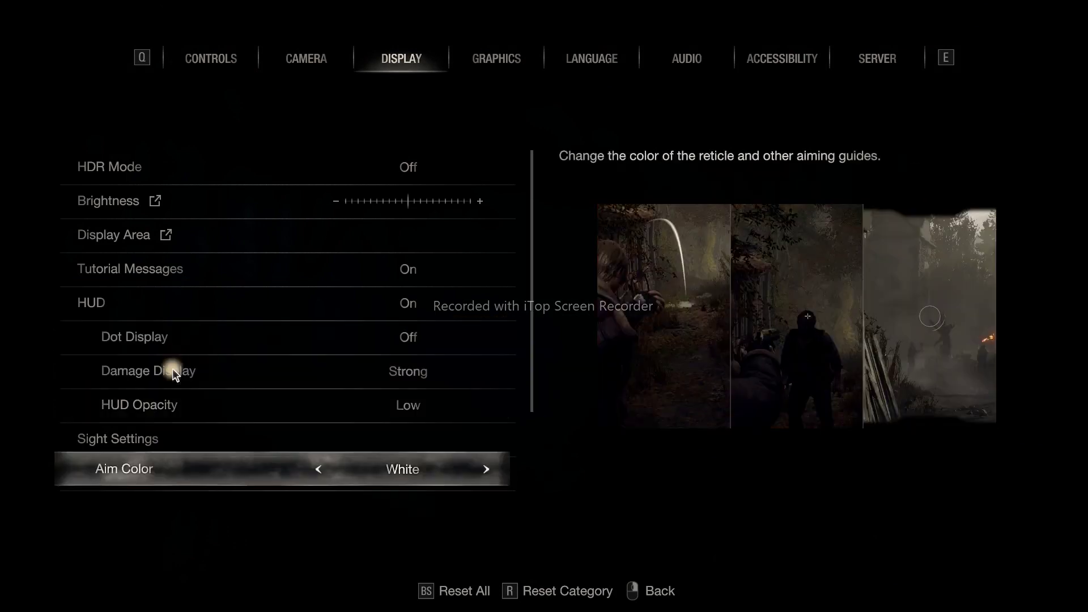
{"action": "scroll", "coordinate": [174, 369], "scroll_direction": "down", "scroll_amount": 1}
{"action": "scroll", "coordinate": [187, 391], "scroll_direction": "down", "scroll_amount": 2}
{"action": "scroll", "coordinate": [193, 340], "scroll_direction": "up", "scroll_amount": 1}
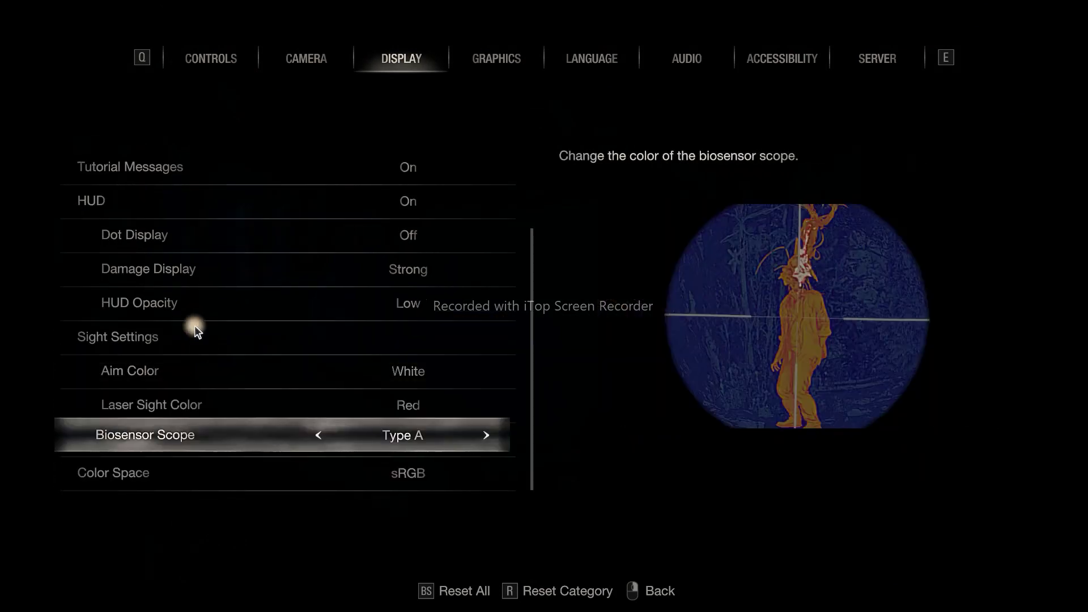
{"action": "scroll", "coordinate": [194, 320], "scroll_direction": "up", "scroll_amount": 10}
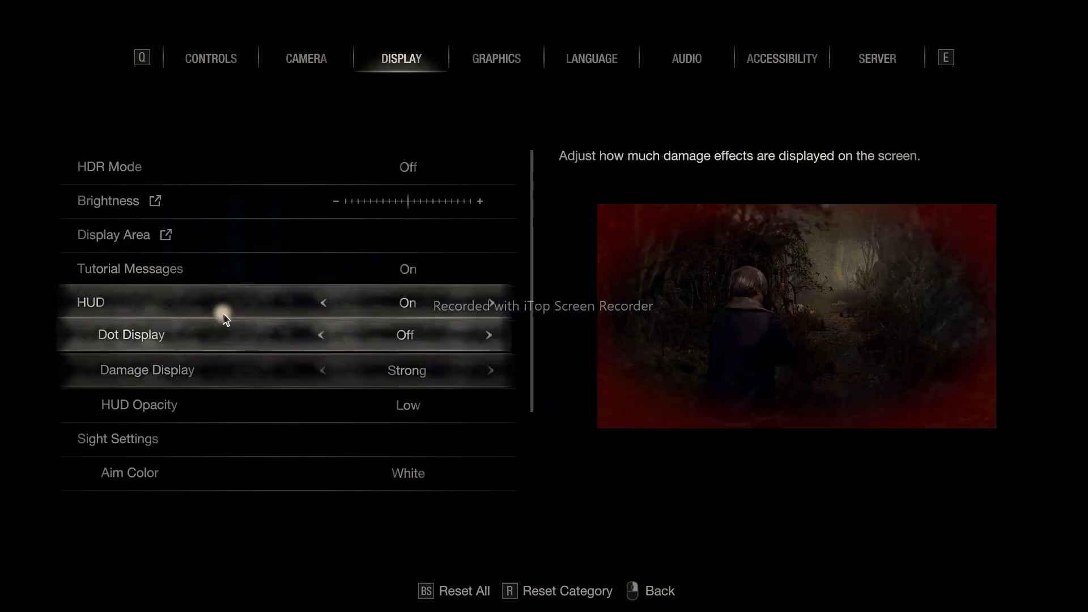
{"action": "left_click_drag", "start_coordinate": [532, 308], "coordinate": [532, 413]}
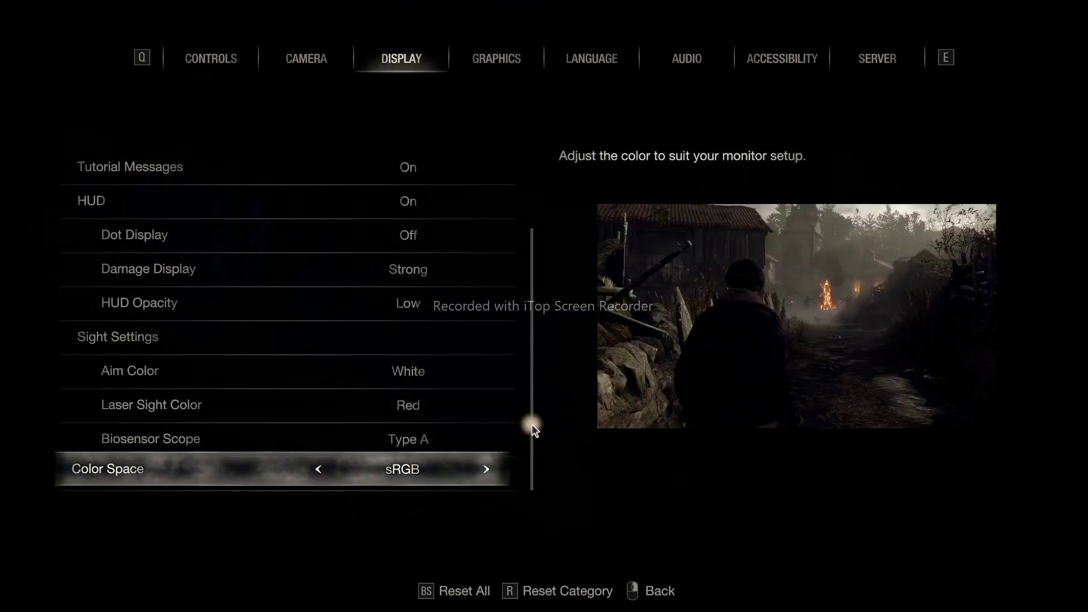
{"action": "left_click_drag", "start_coordinate": [531, 424], "coordinate": [541, 288]}
{"action": "left_click", "coordinate": [496, 58]}
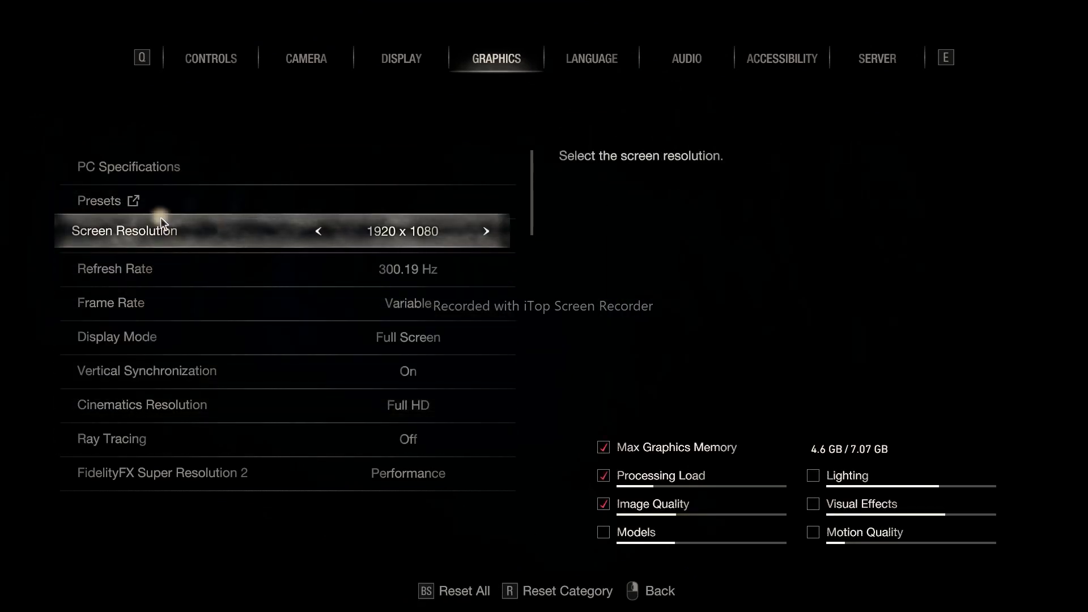
{"action": "left_click", "coordinate": [486, 231]}
{"action": "left_click", "coordinate": [489, 231]}
{"action": "left_click", "coordinate": [489, 231]}
{"action": "left_click", "coordinate": [489, 231]}
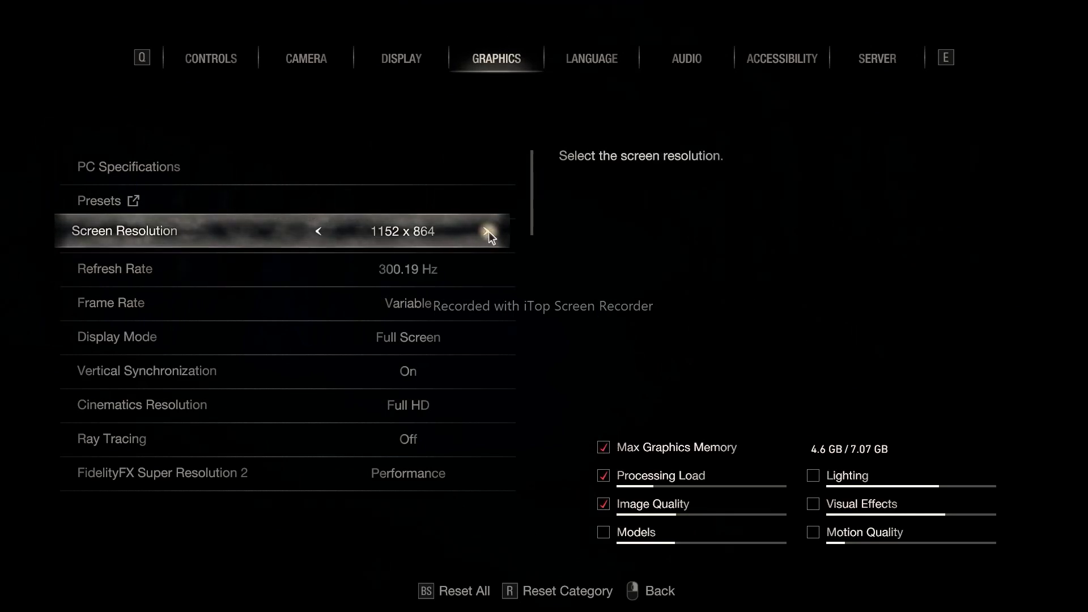
{"action": "left_click", "coordinate": [488, 231]}
{"action": "left_click", "coordinate": [489, 231]}
{"action": "left_click", "coordinate": [488, 231]}
{"action": "left_click", "coordinate": [489, 231]}
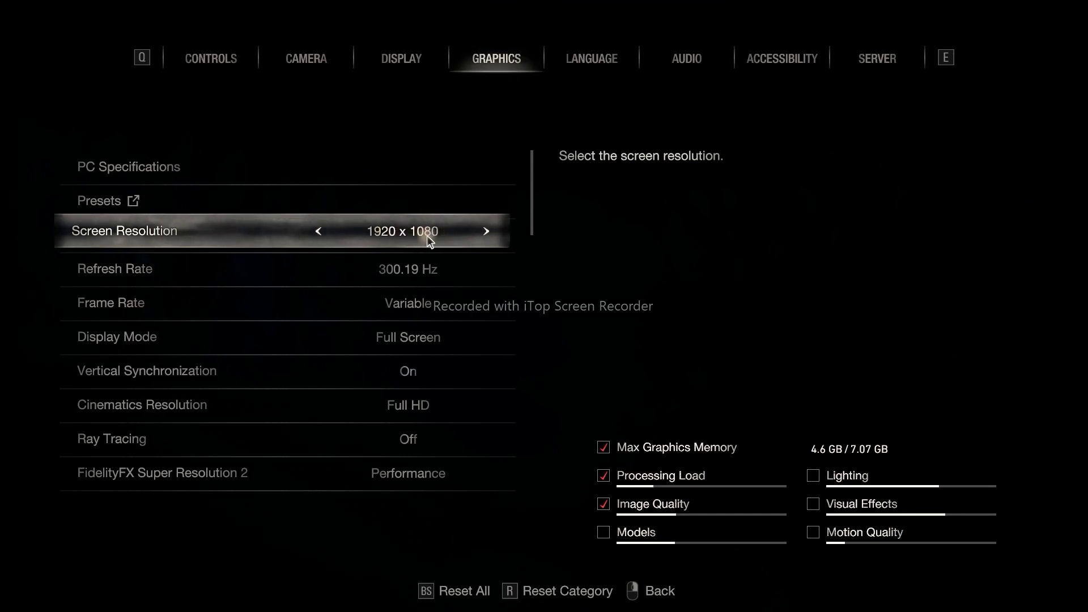
{"action": "left_click", "coordinate": [485, 267]}
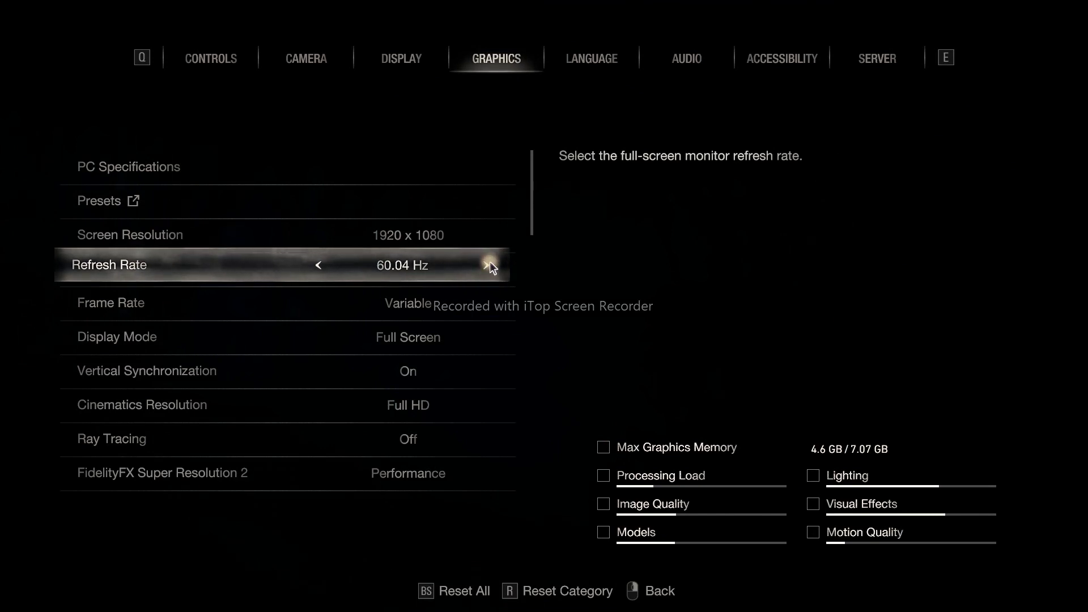
{"action": "left_click", "coordinate": [488, 264]}
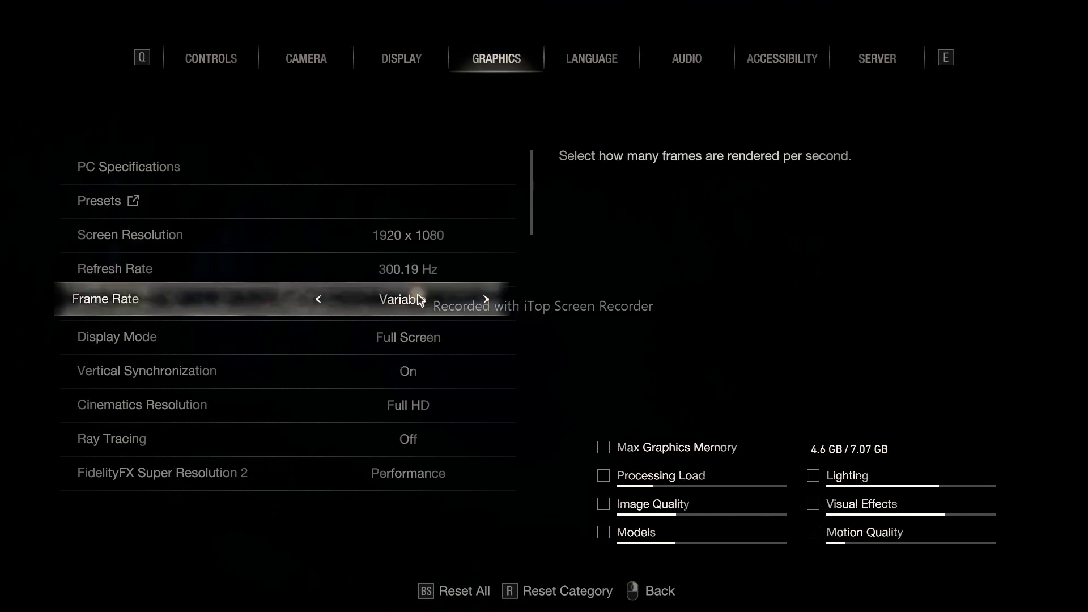
{"action": "left_click", "coordinate": [318, 266]}
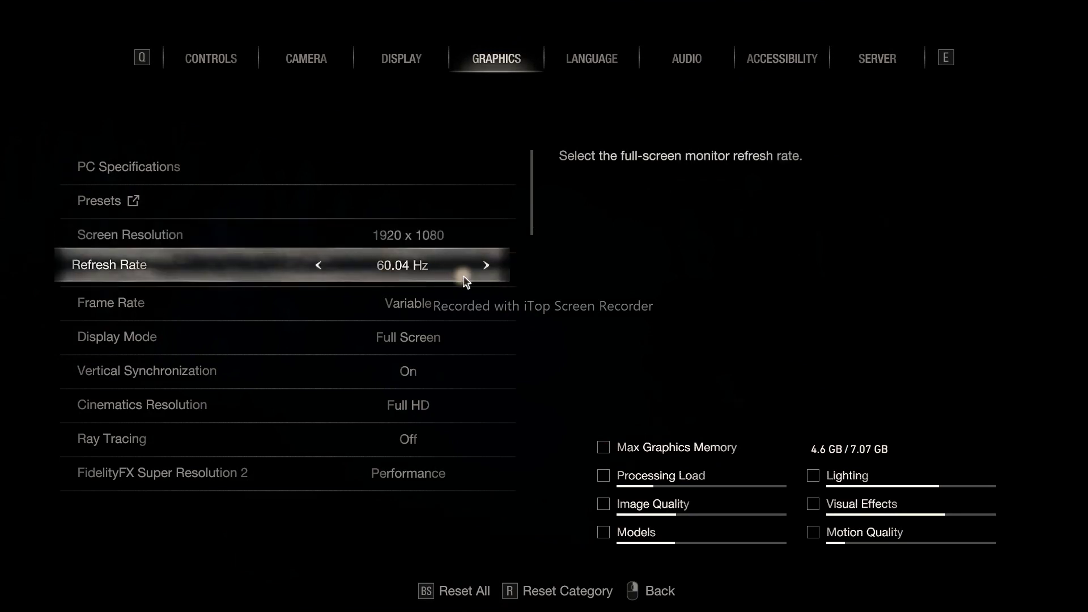
{"action": "left_click", "coordinate": [490, 269]}
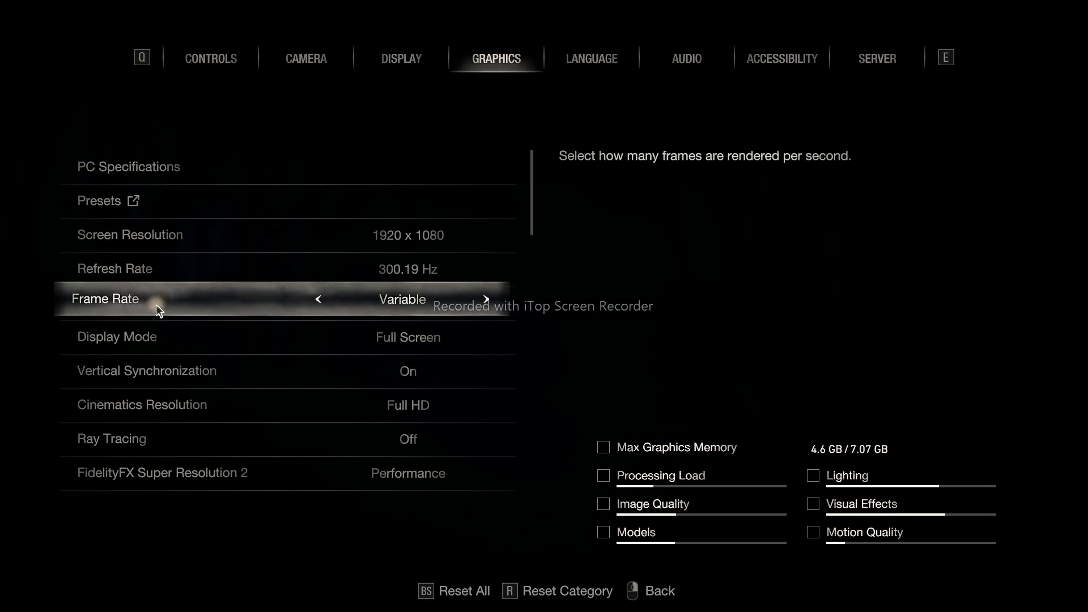
Cycle the frame rate cap through 30, 60 and 120, ending back on Variable.
{"action": "left_click", "coordinate": [484, 301]}
{"action": "left_click", "coordinate": [484, 301]}
{"action": "left_click", "coordinate": [485, 301]}
{"action": "left_click", "coordinate": [484, 301]}
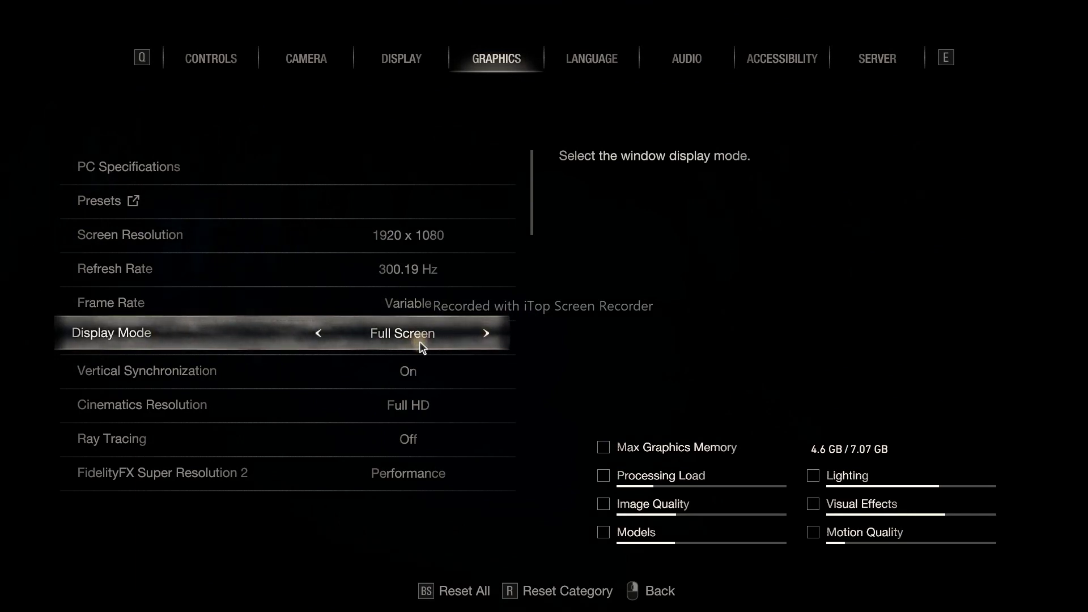
Return Display Mode to Full Screen and set Vertical Synchronization to Off.
{"action": "left_click", "coordinate": [492, 334]}
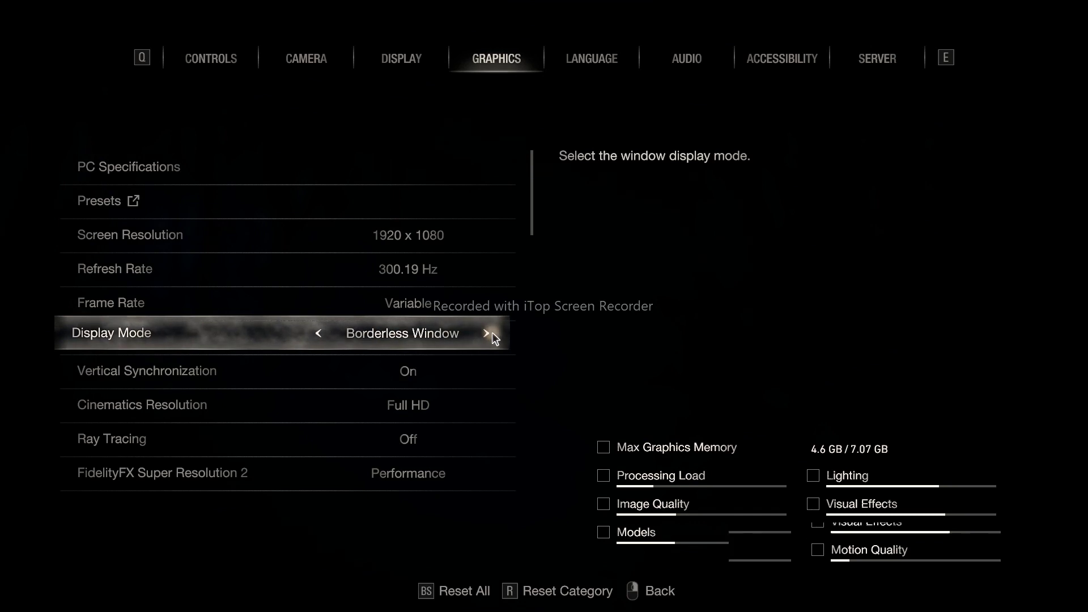
{"action": "left_click", "coordinate": [492, 335]}
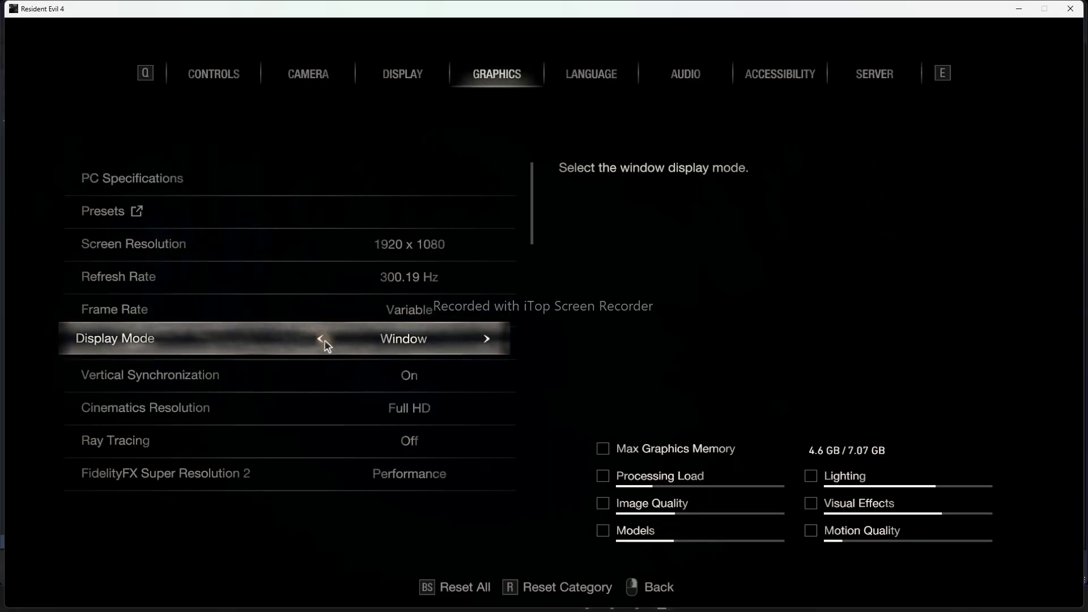
{"action": "left_click", "coordinate": [320, 338]}
{"action": "left_click", "coordinate": [321, 340]}
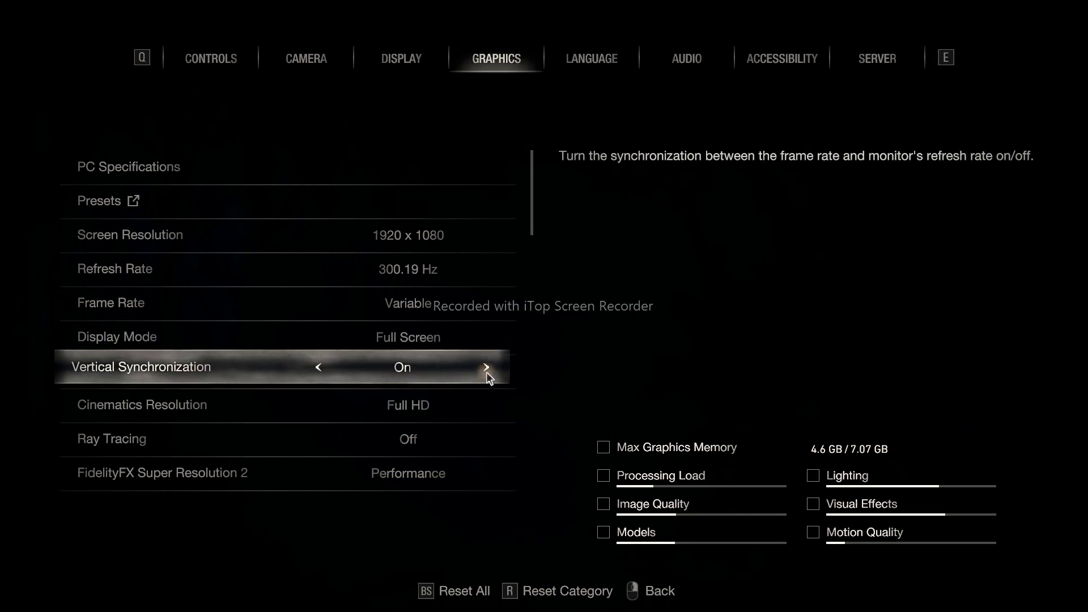
{"action": "left_click", "coordinate": [487, 368]}
{"action": "key", "text": "Down"}
{"action": "key", "text": "Down"}
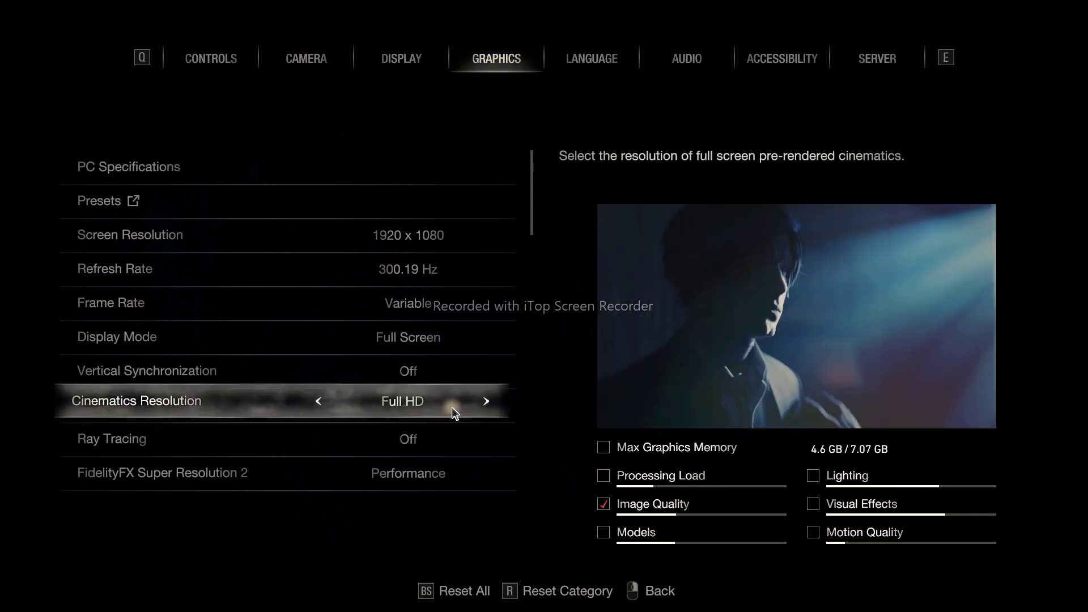
{"action": "left_click", "coordinate": [485, 403]}
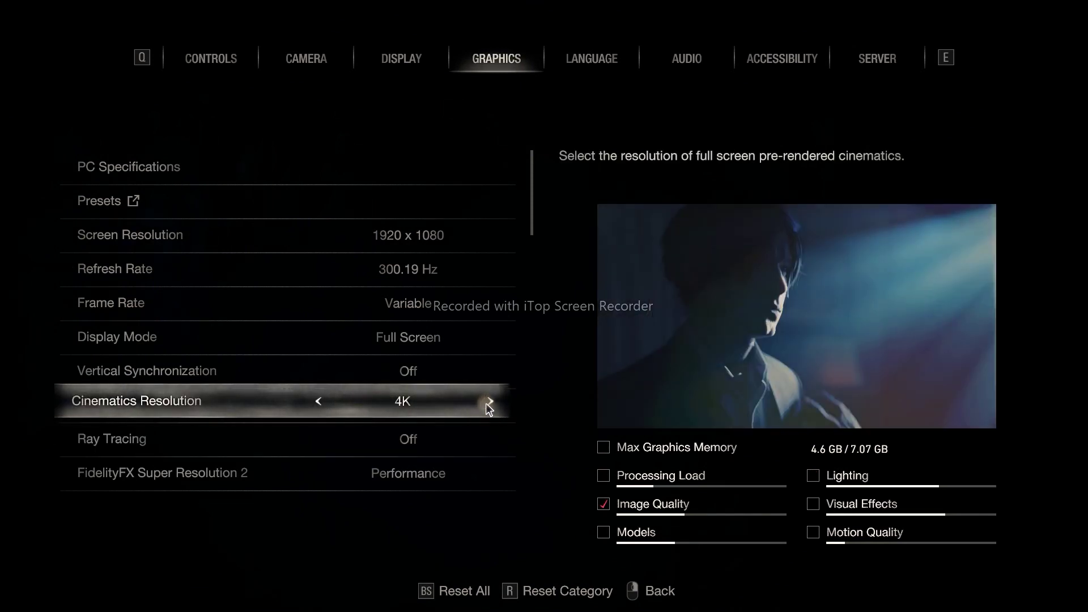
{"action": "left_click", "coordinate": [485, 402]}
{"action": "left_click", "coordinate": [484, 403]}
{"action": "left_click", "coordinate": [485, 403]}
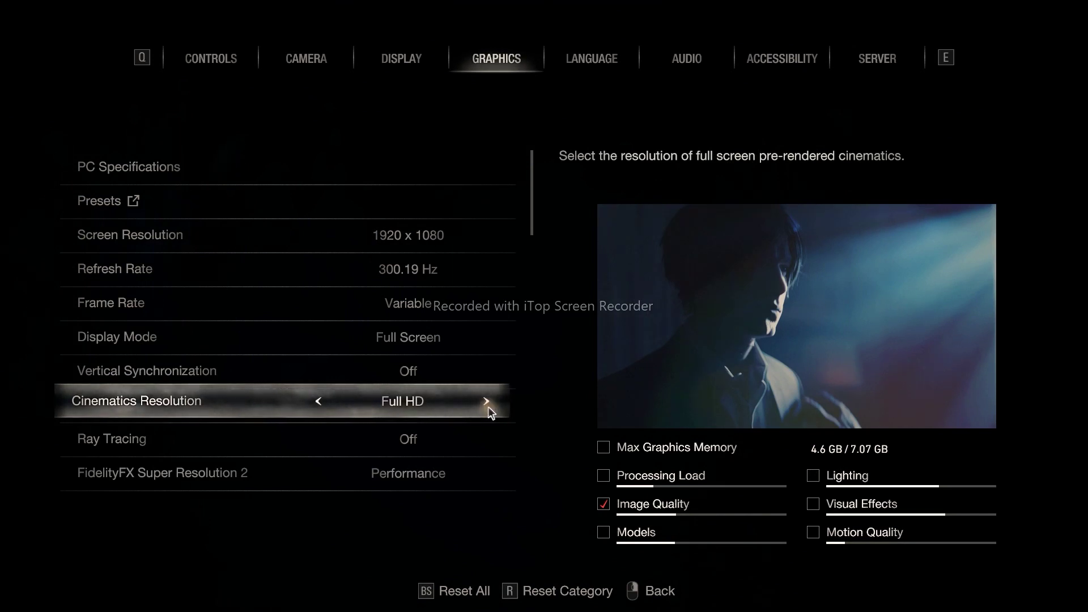
{"action": "scroll", "coordinate": [447, 457], "scroll_direction": "down", "scroll_amount": 5}
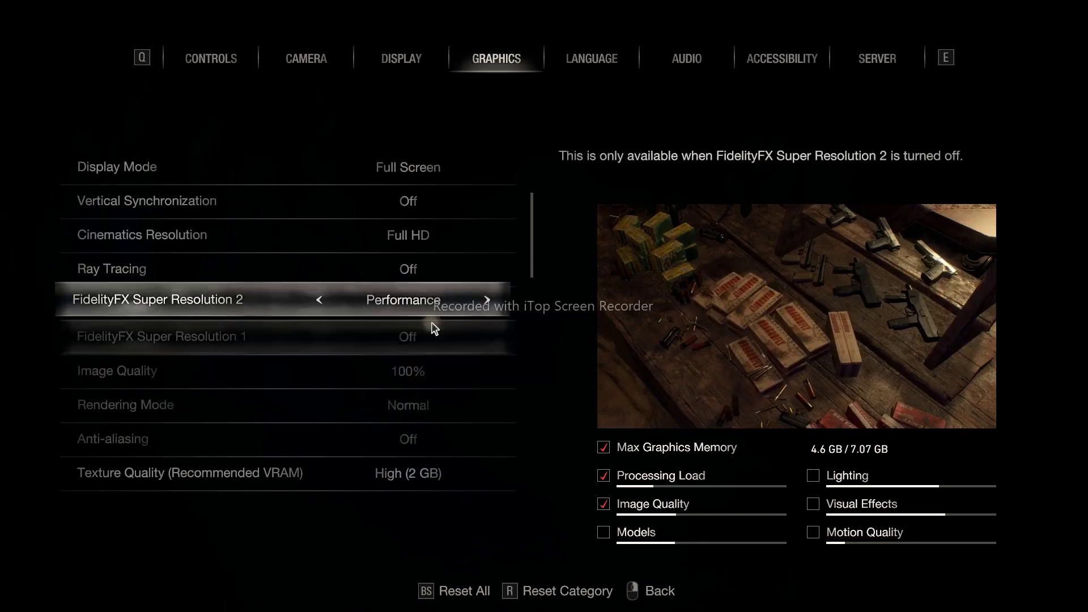
{"action": "left_click", "coordinate": [486, 299]}
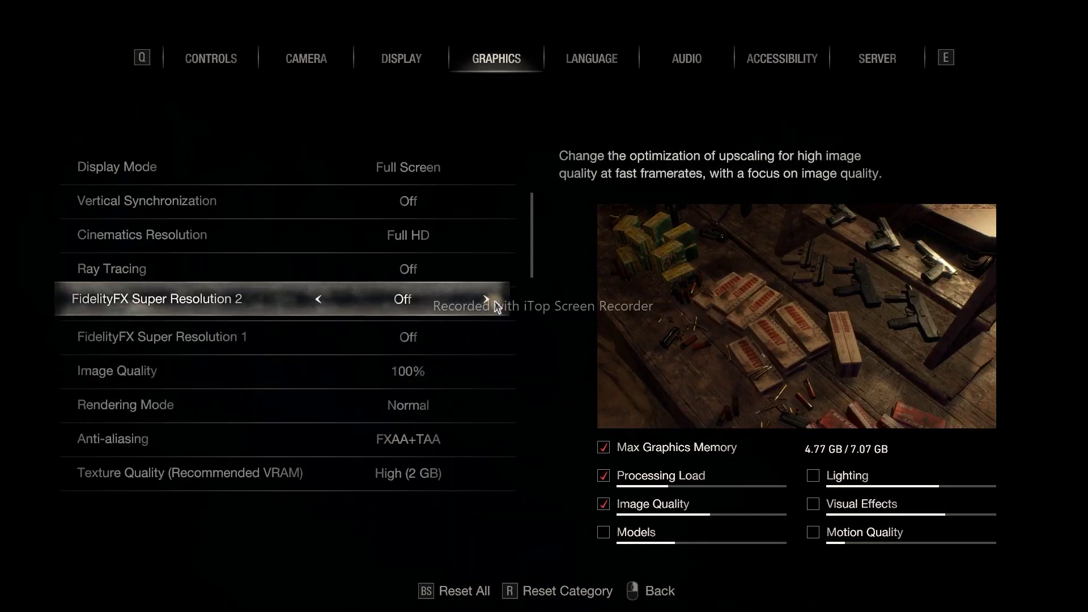
{"action": "left_click", "coordinate": [487, 300]}
{"action": "left_click", "coordinate": [487, 301]}
{"action": "left_click", "coordinate": [487, 300]}
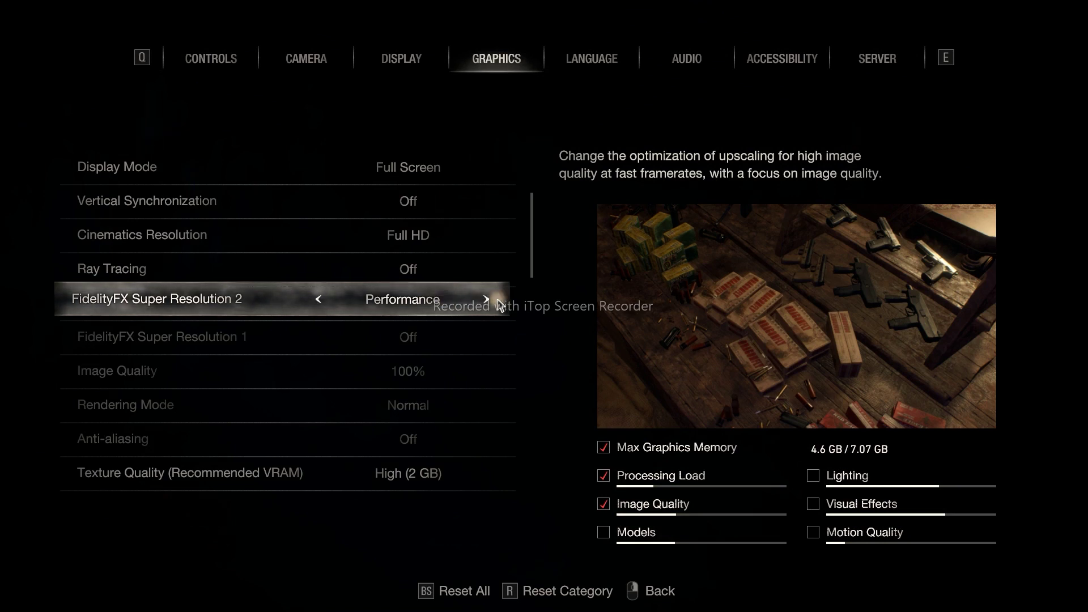
{"action": "left_click", "coordinate": [487, 300]}
{"action": "left_click", "coordinate": [487, 300]}
{"action": "left_click", "coordinate": [487, 300]}
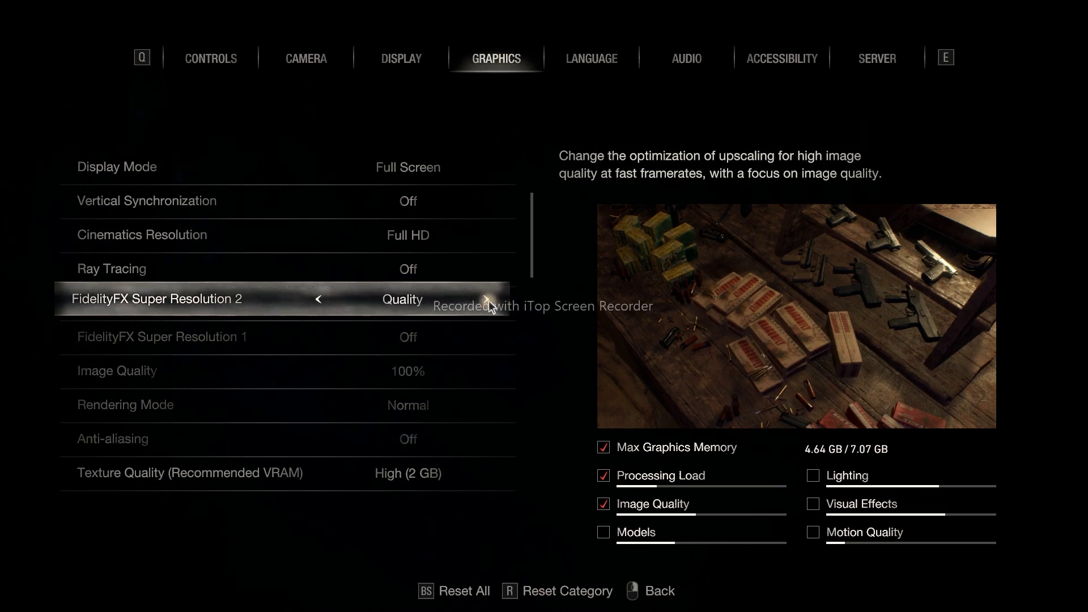
{"action": "left_click", "coordinate": [487, 300]}
{"action": "left_click", "coordinate": [487, 301]}
{"action": "left_click", "coordinate": [488, 301]}
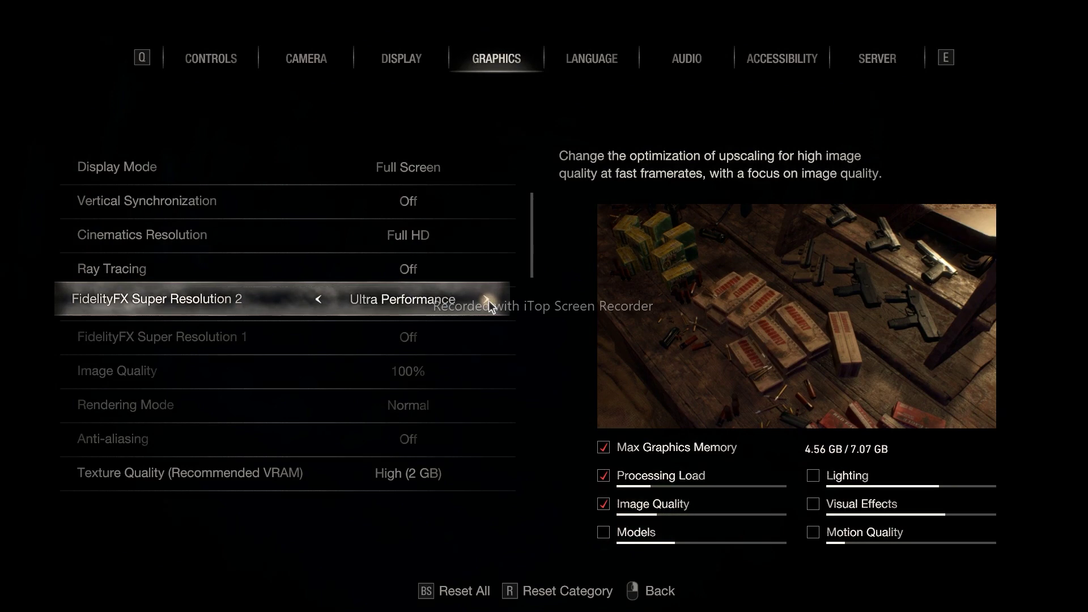
{"action": "left_click", "coordinate": [328, 304]}
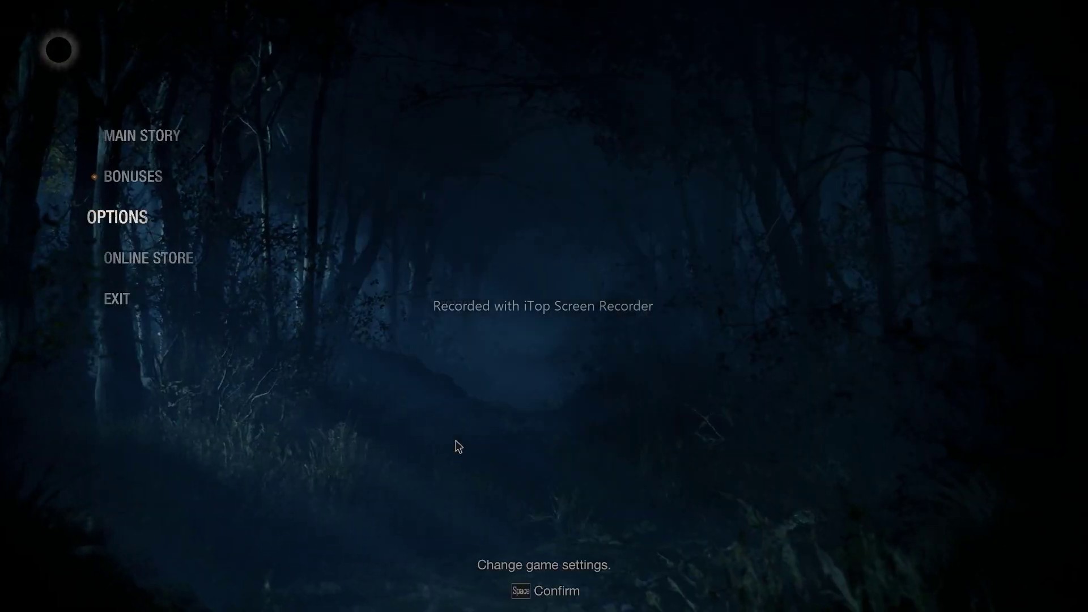
Exit Resident Evil 4, minimize Steam, and bring up the taskbar's shortcut menu.
{"action": "key", "text": "super"}
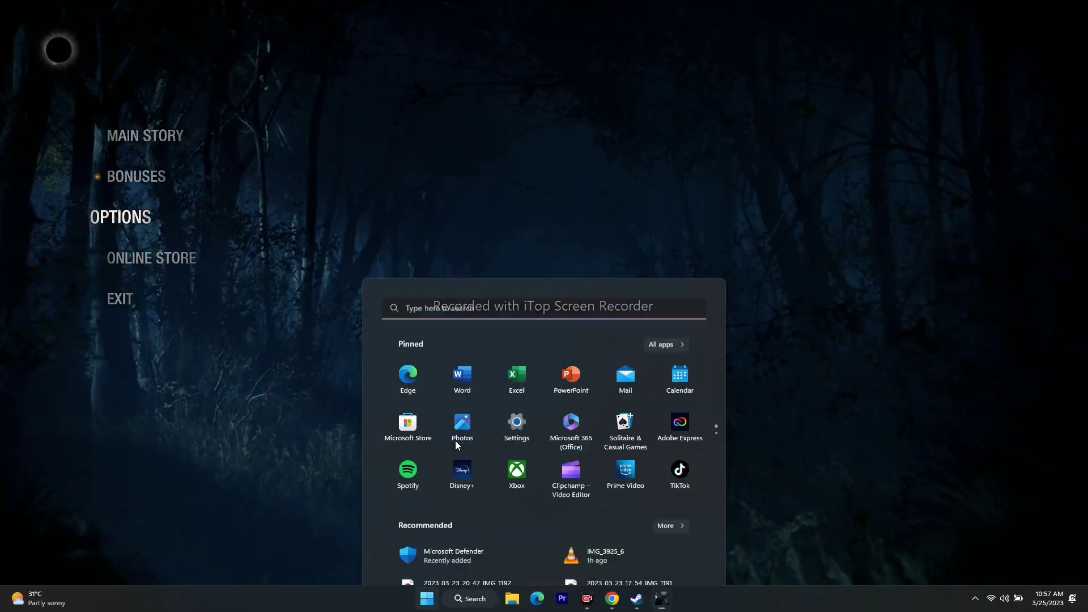
{"action": "left_click", "coordinate": [105, 276]}
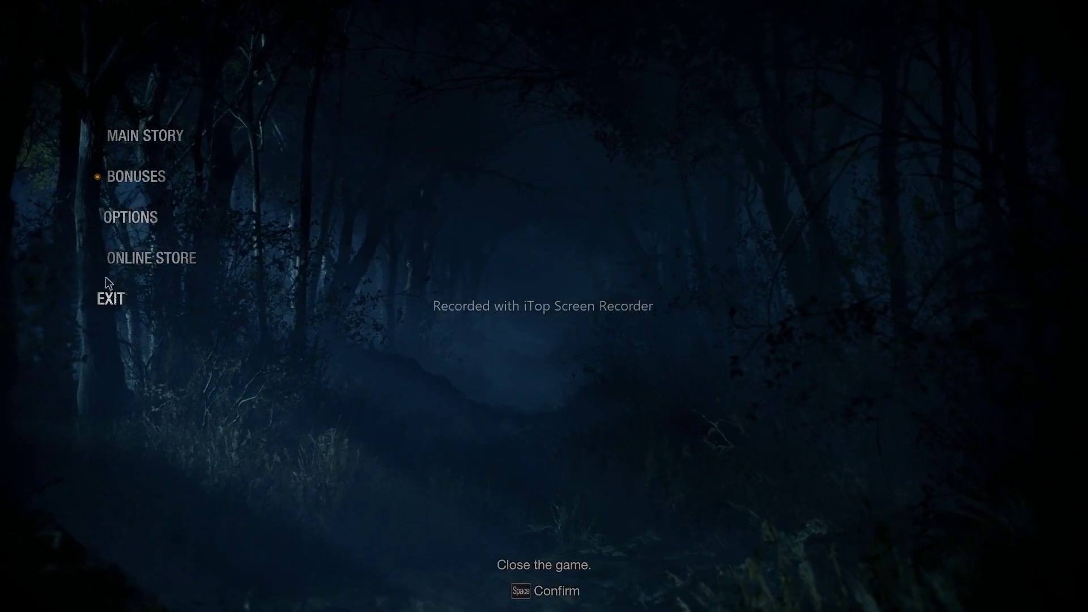
{"action": "left_click", "coordinate": [110, 299]}
{"action": "left_click", "coordinate": [539, 363]}
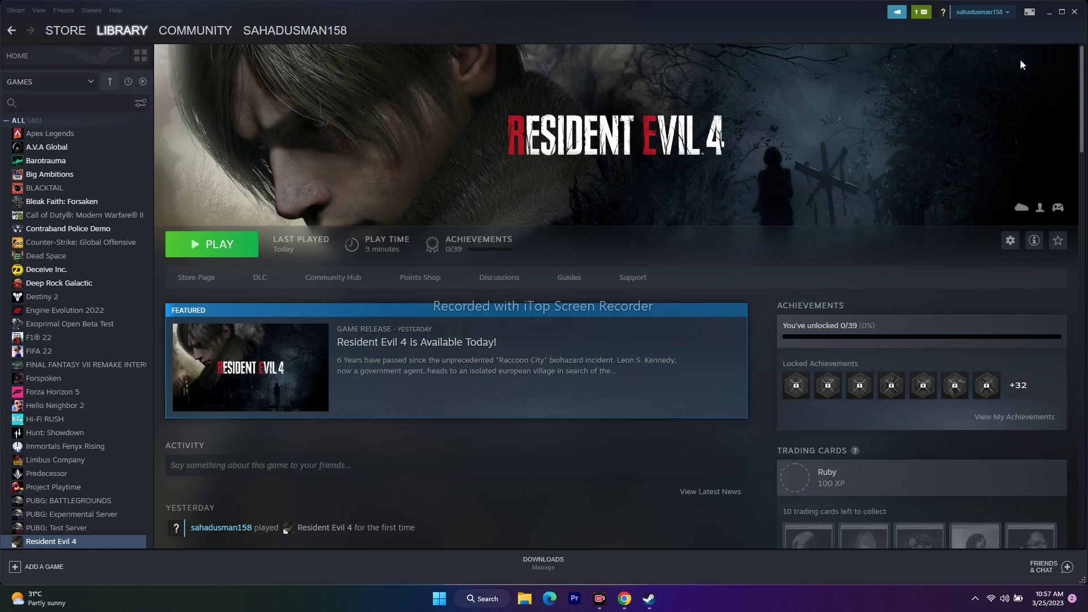
{"action": "left_click", "coordinate": [1048, 15]}
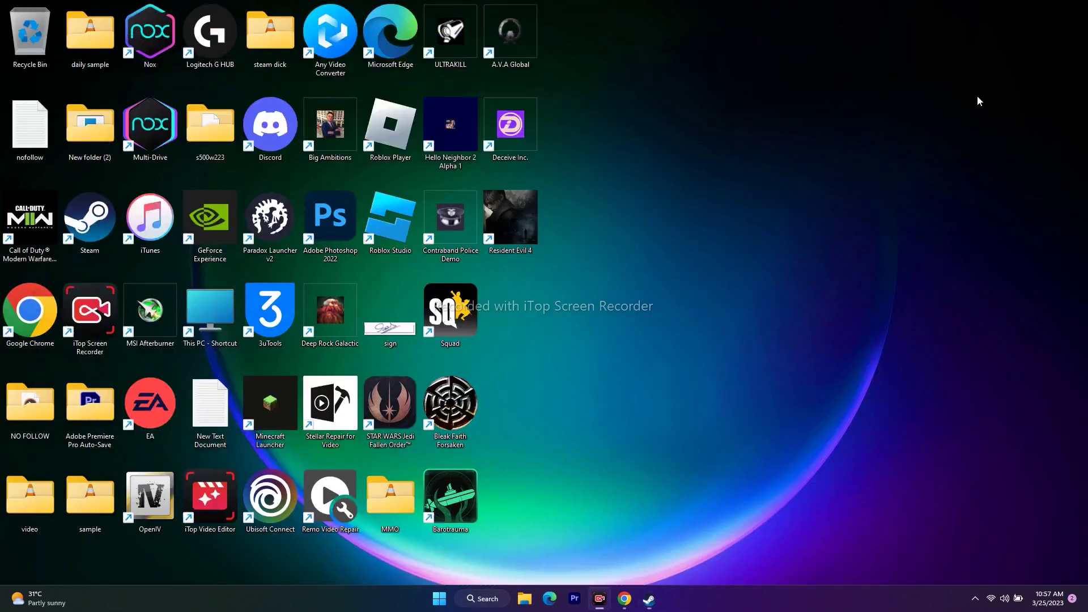
{"action": "right_click", "coordinate": [441, 600]}
Open Task Manager maximized and look through the running processes.
{"action": "left_click", "coordinate": [432, 465]}
{"action": "double_click", "coordinate": [782, 43]}
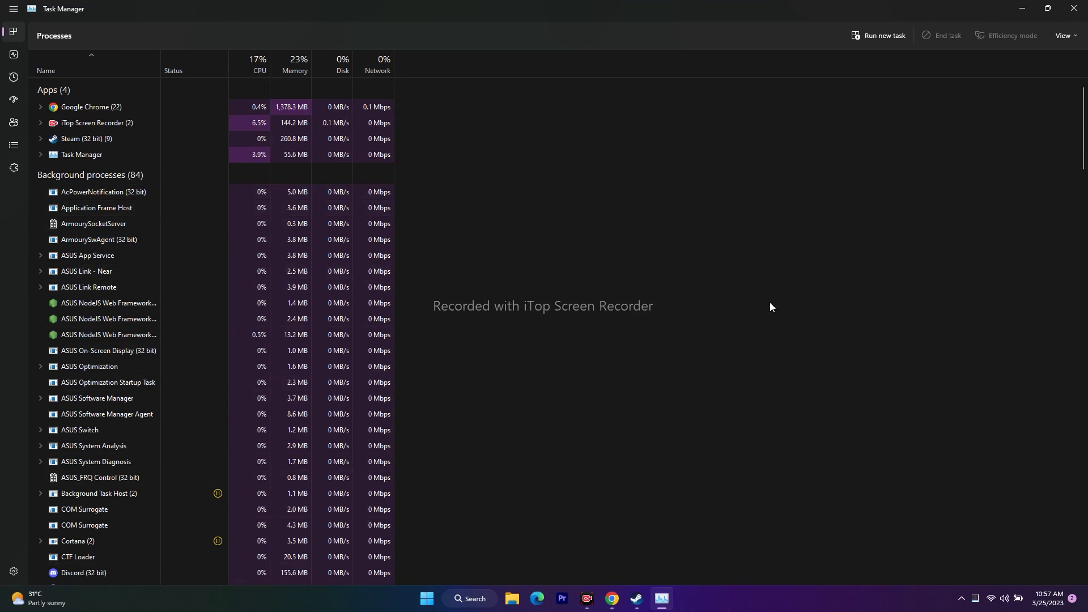
{"action": "scroll", "coordinate": [773, 303], "scroll_direction": "down", "scroll_amount": 3}
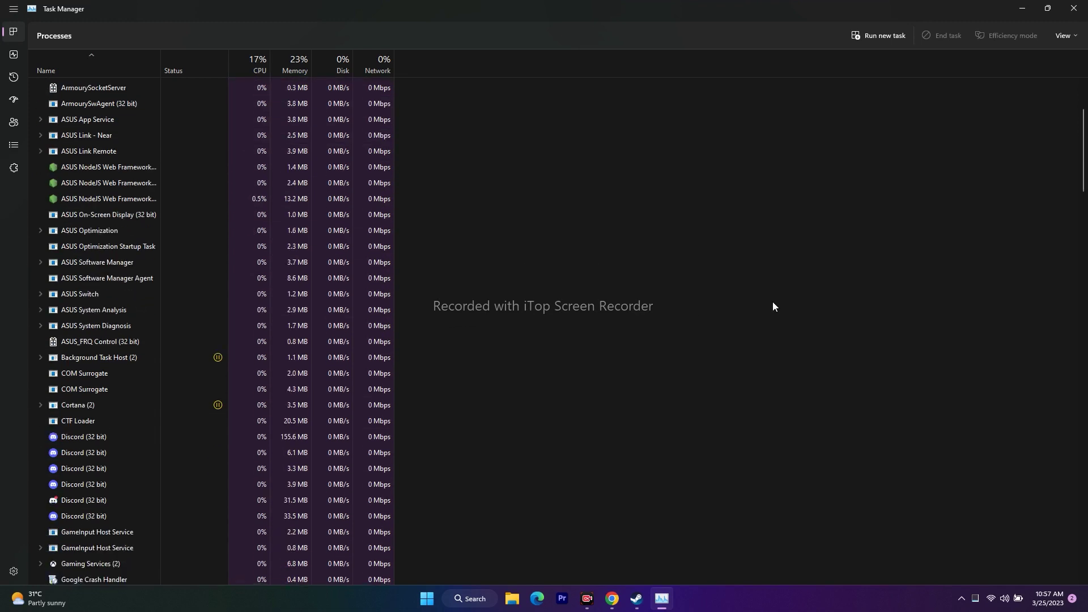
{"action": "scroll", "coordinate": [772, 302], "scroll_direction": "up", "scroll_amount": 3}
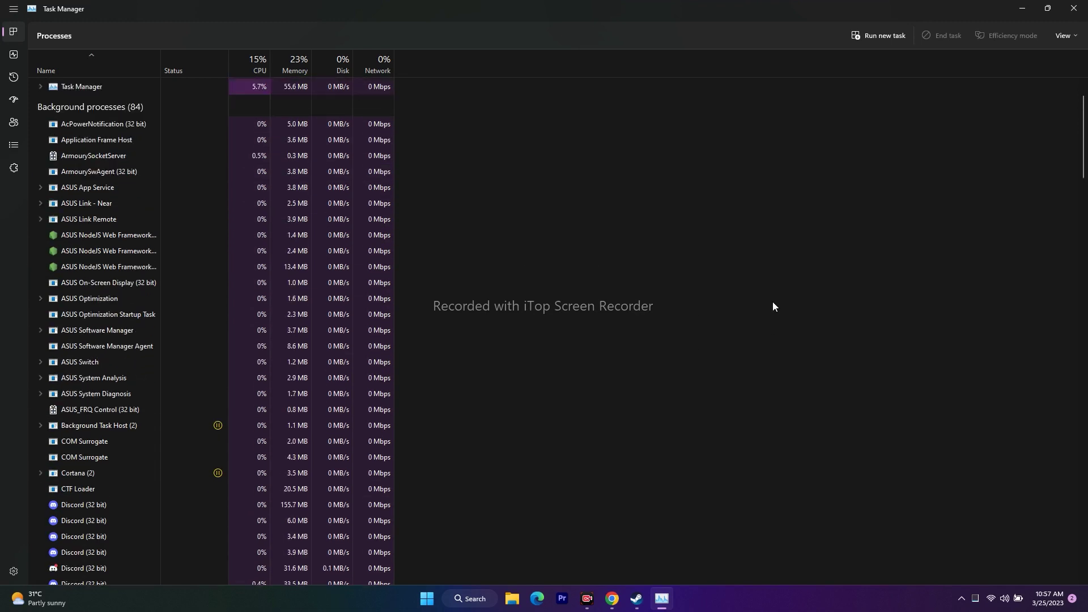
{"action": "scroll", "coordinate": [771, 304], "scroll_direction": "down", "scroll_amount": 3}
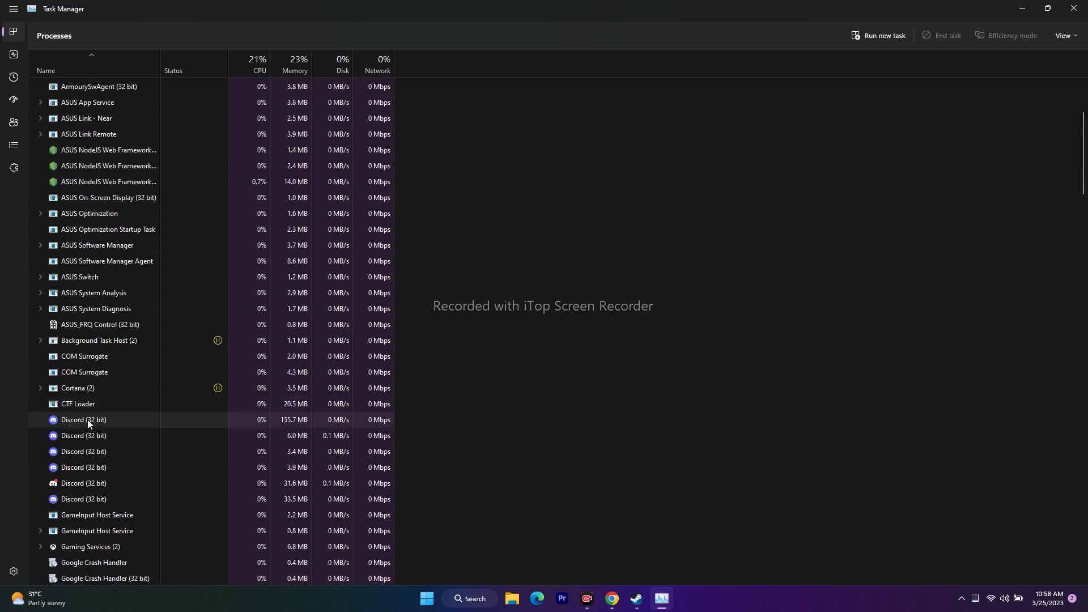
End the Discord process and dismiss the termination error message.
{"action": "right_click", "coordinate": [85, 421]}
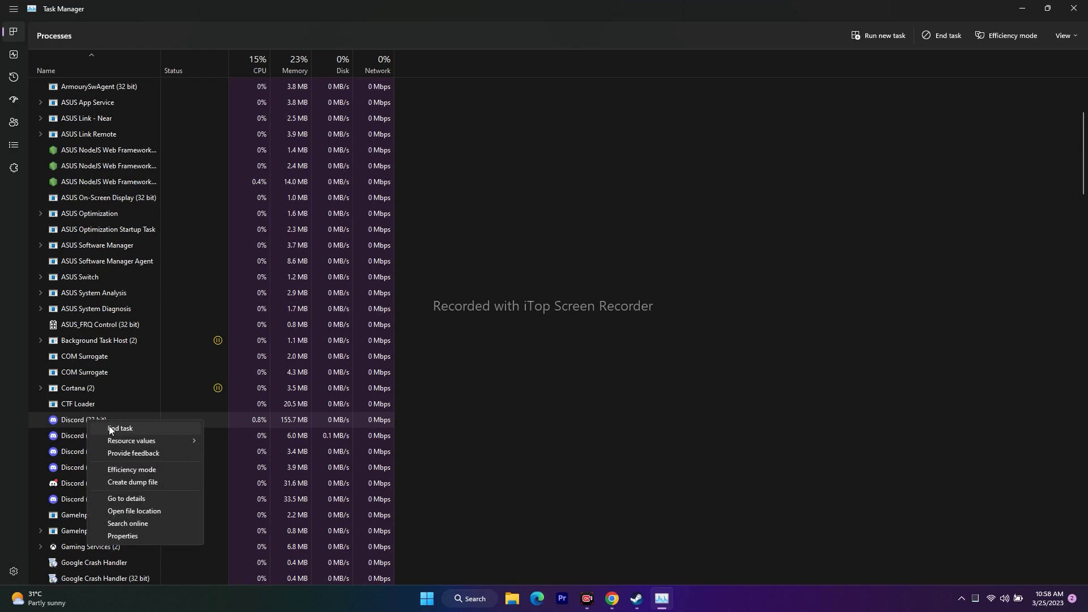
{"action": "right_click", "coordinate": [104, 420]}
{"action": "right_click", "coordinate": [104, 420]}
{"action": "left_click", "coordinate": [136, 429]}
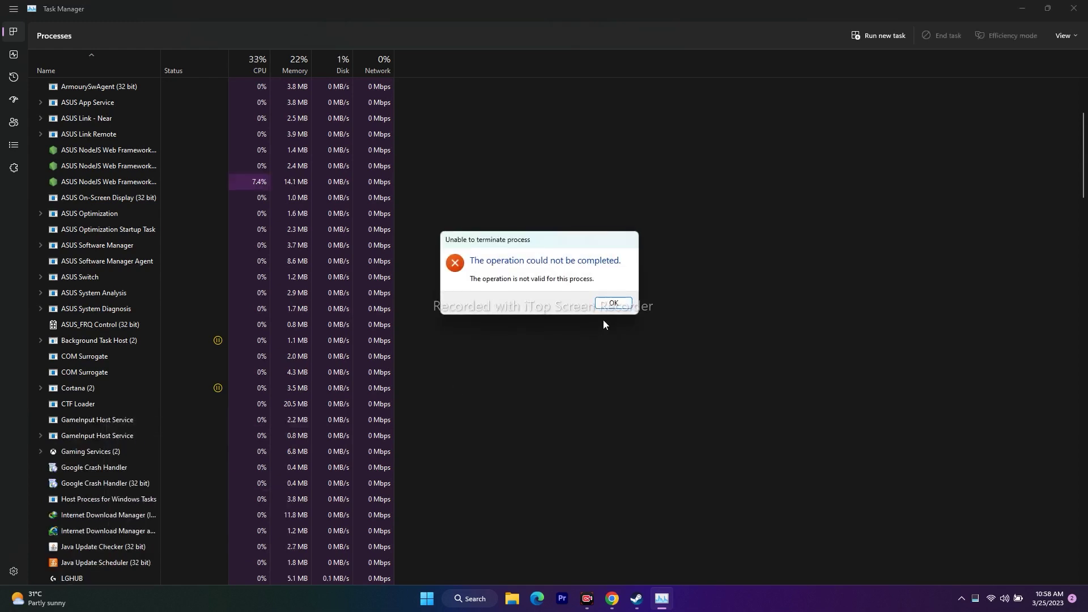
{"action": "left_click", "coordinate": [609, 304]}
Recheck the process list, close Task Manager, and bring Steam back up.
{"action": "scroll", "coordinate": [166, 267], "scroll_direction": "down", "scroll_amount": 5}
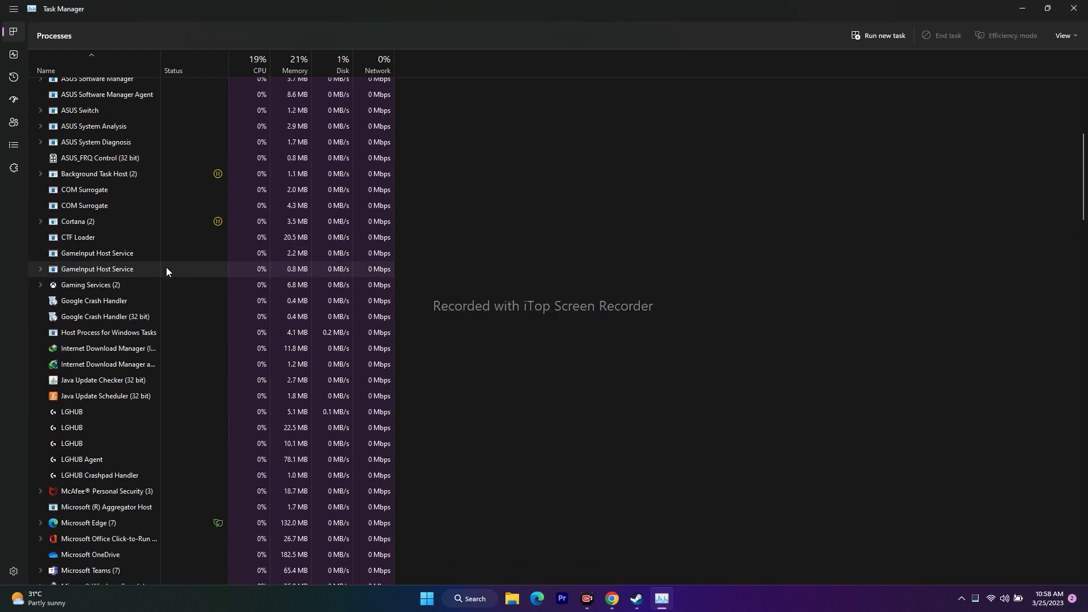
{"action": "scroll", "coordinate": [165, 267], "scroll_direction": "up", "scroll_amount": 5}
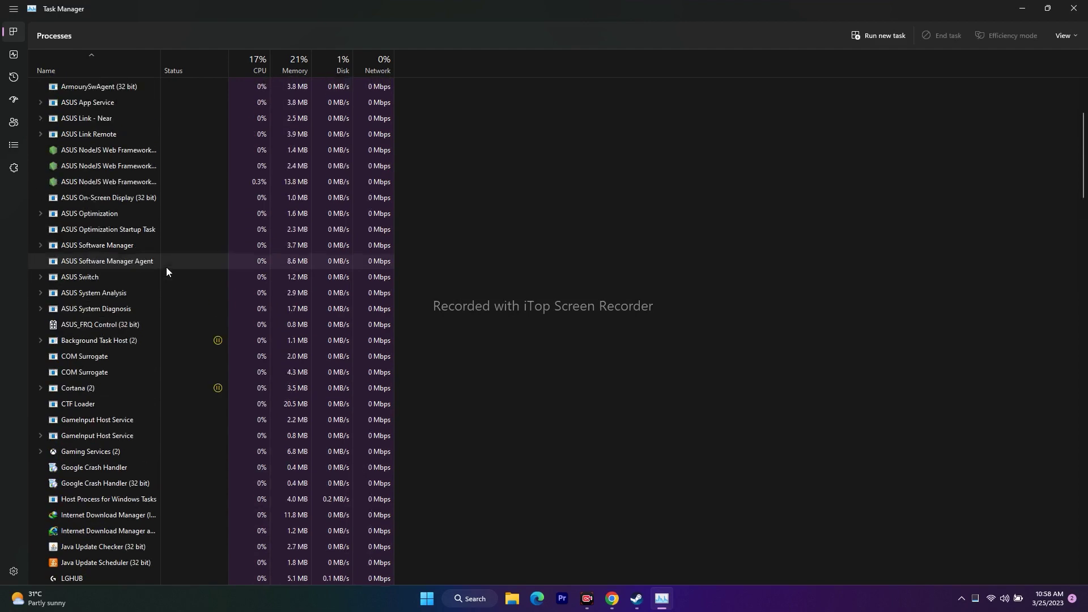
{"action": "scroll", "coordinate": [166, 267], "scroll_direction": "up", "scroll_amount": 3}
{"action": "scroll", "coordinate": [166, 267], "scroll_direction": "down", "scroll_amount": 3}
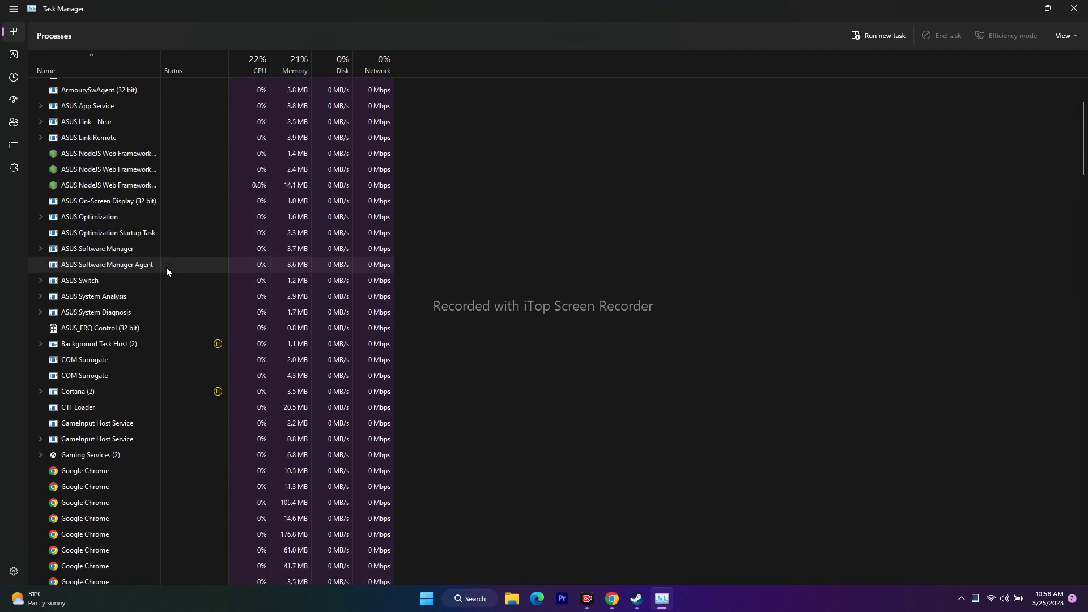
{"action": "scroll", "coordinate": [166, 266], "scroll_direction": "down", "scroll_amount": 4}
{"action": "scroll", "coordinate": [165, 267], "scroll_direction": "up", "scroll_amount": 4}
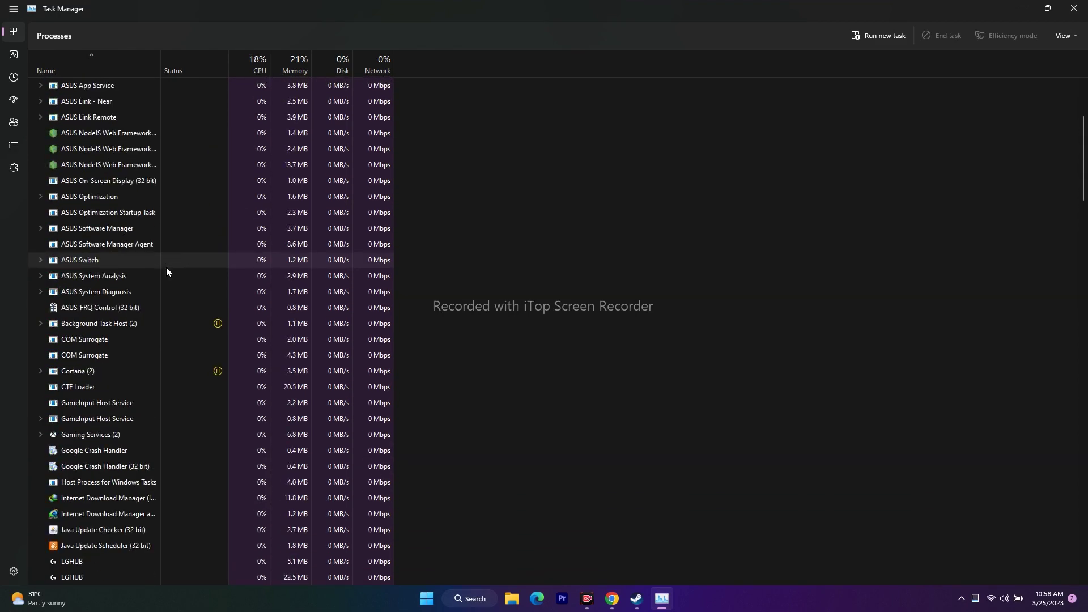
{"action": "scroll", "coordinate": [165, 267], "scroll_direction": "up", "scroll_amount": 5}
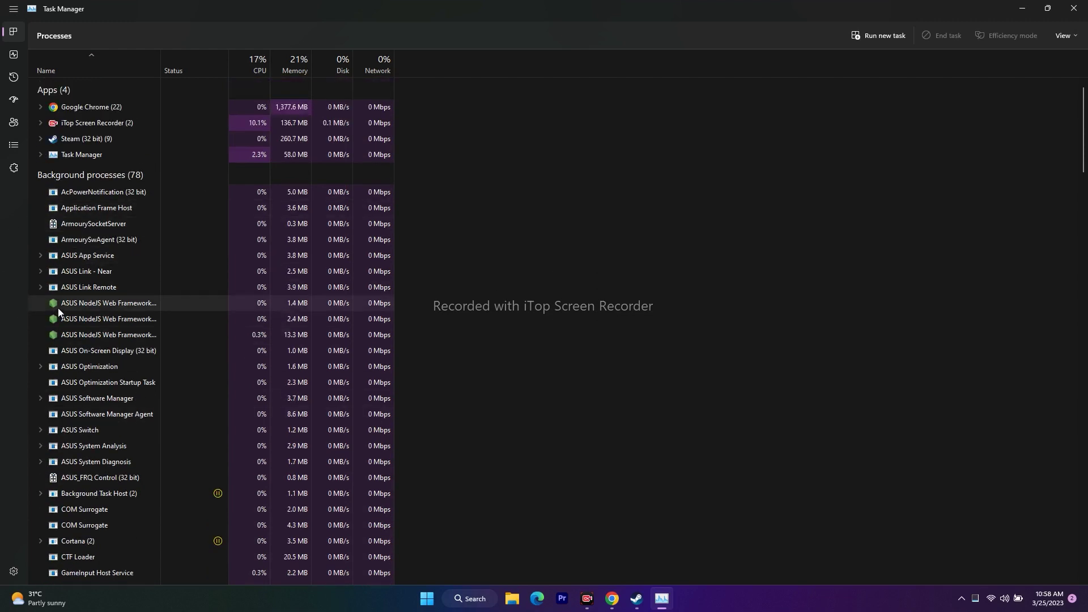
{"action": "left_click", "coordinate": [1074, 8]}
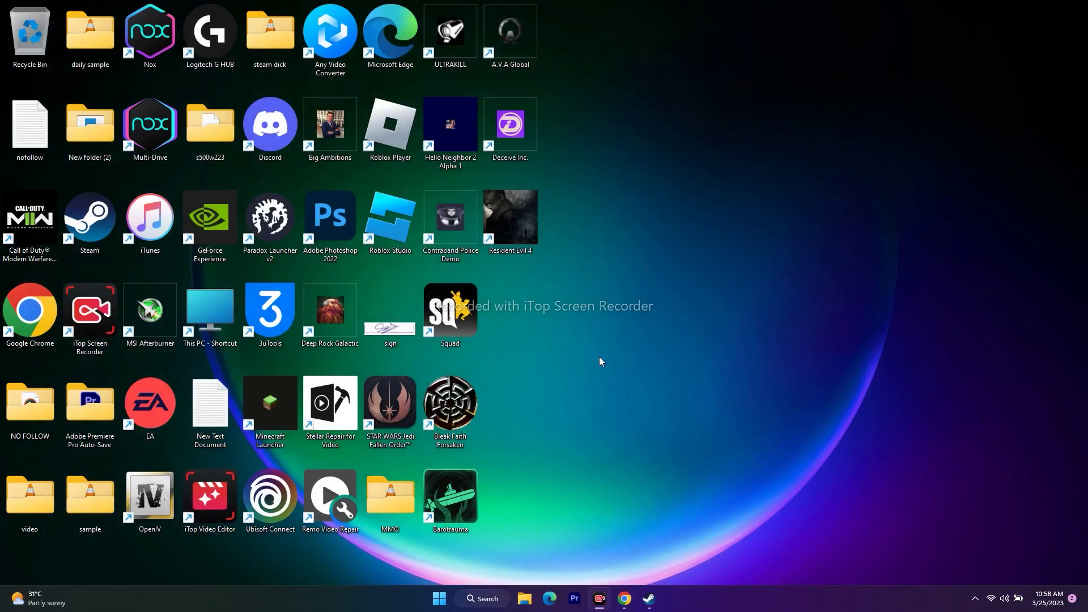
{"action": "left_click", "coordinate": [648, 598]}
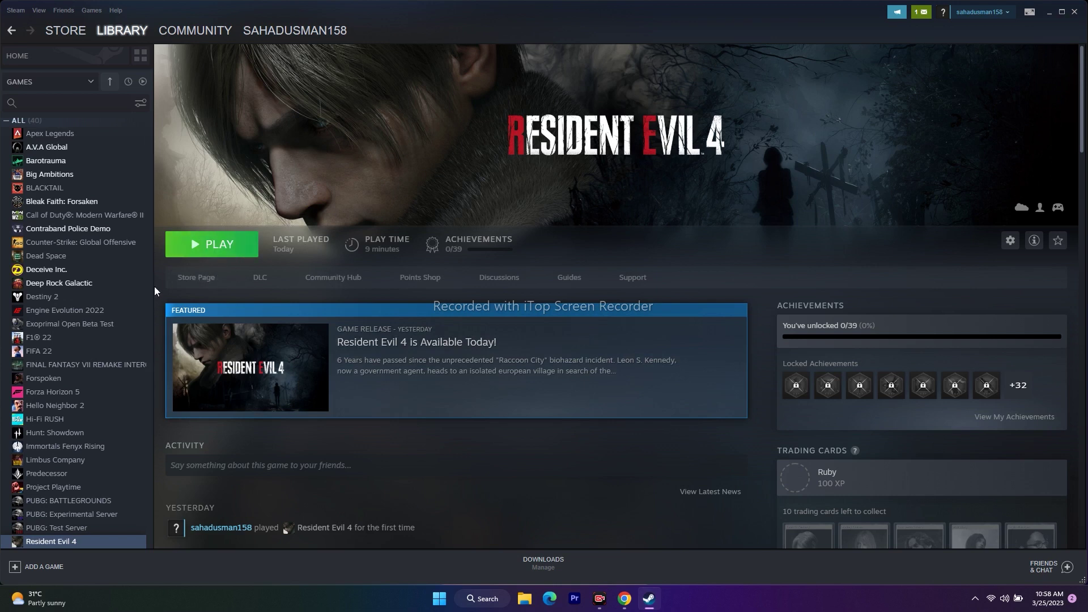
Set Resident Evil 4's automatic updates to 'Always keep this game updated' in its properties.
{"action": "right_click", "coordinate": [92, 540]}
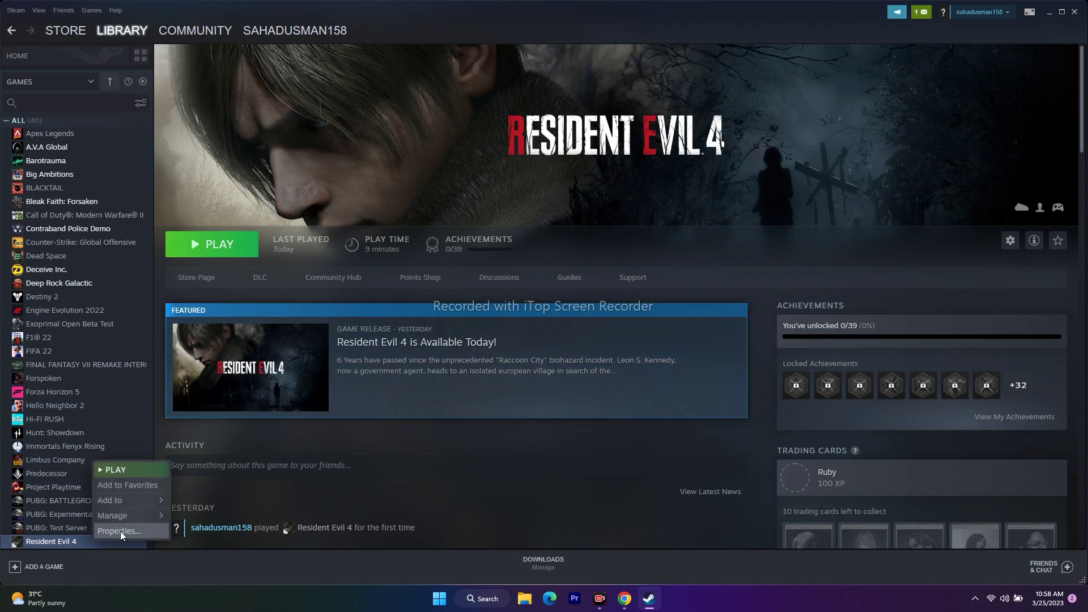
{"action": "left_click", "coordinate": [121, 531]}
{"action": "left_click", "coordinate": [334, 205]}
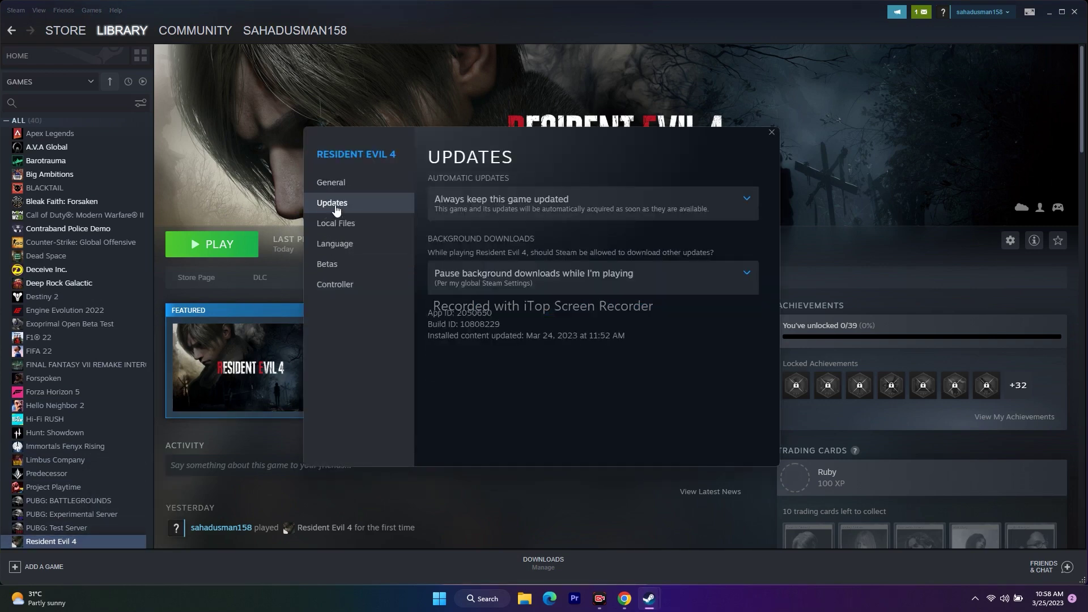
{"action": "left_click", "coordinate": [476, 202]}
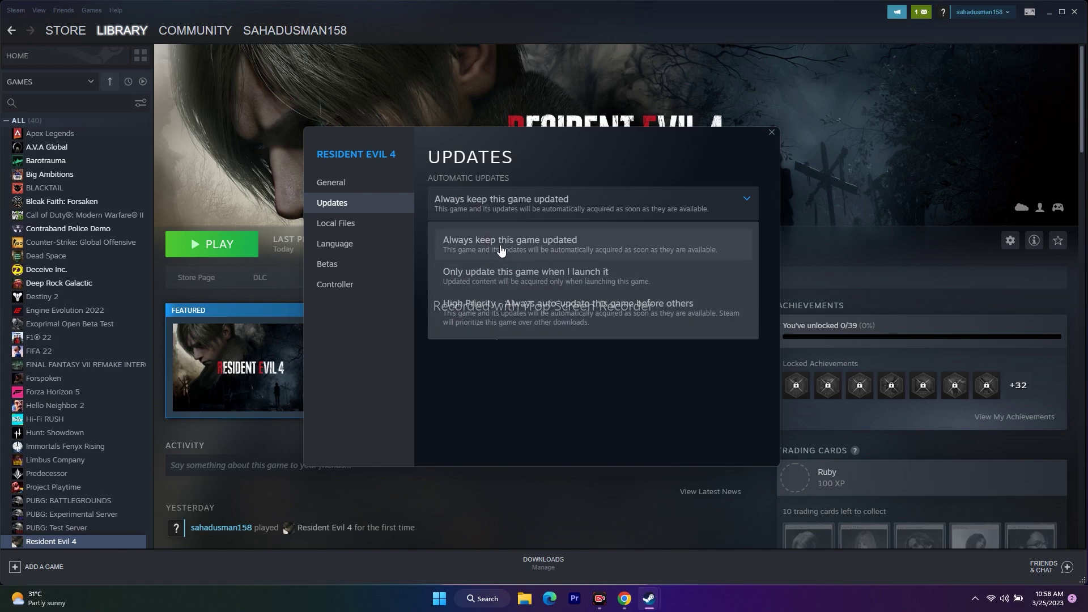
{"action": "left_click", "coordinate": [592, 247]}
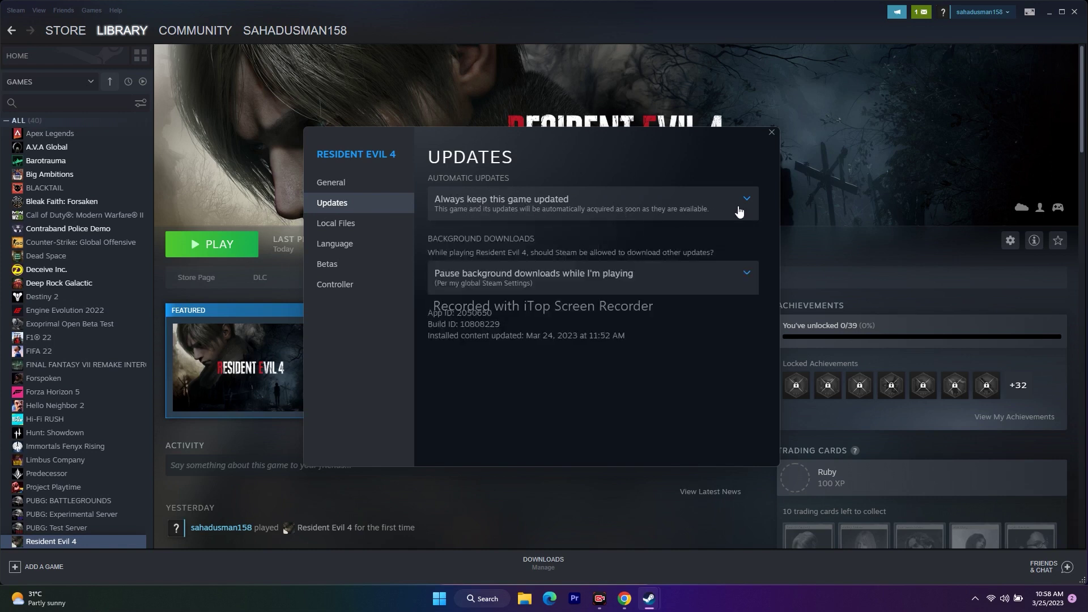
{"action": "left_click", "coordinate": [765, 138]}
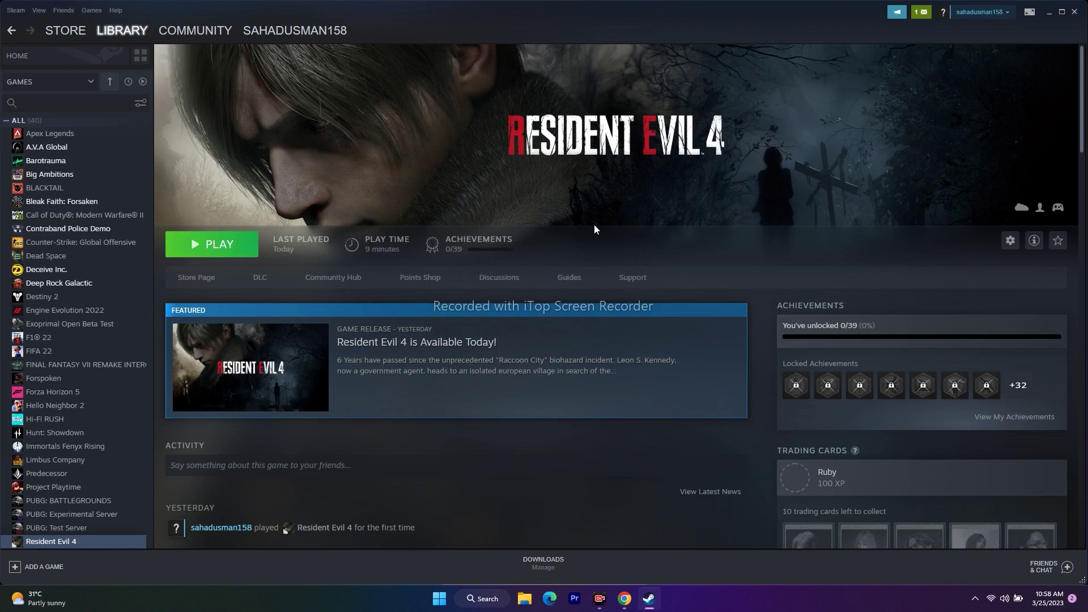
Check Resident Evil 4's Local Files properties, close them, and minimize Steam.
{"action": "right_click", "coordinate": [107, 542]}
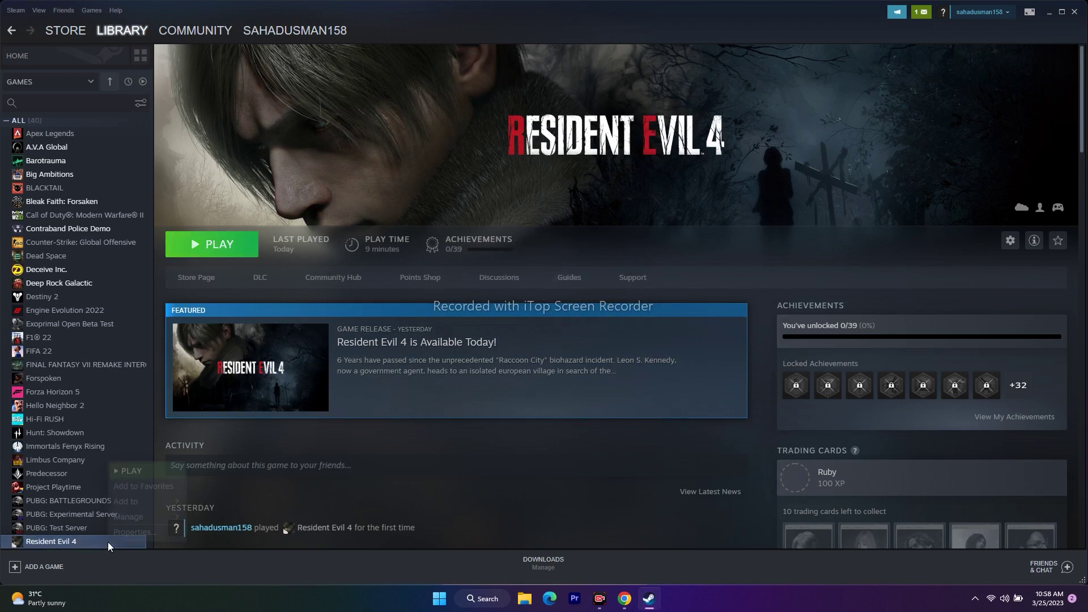
{"action": "left_click", "coordinate": [139, 533]}
{"action": "left_click", "coordinate": [335, 223]}
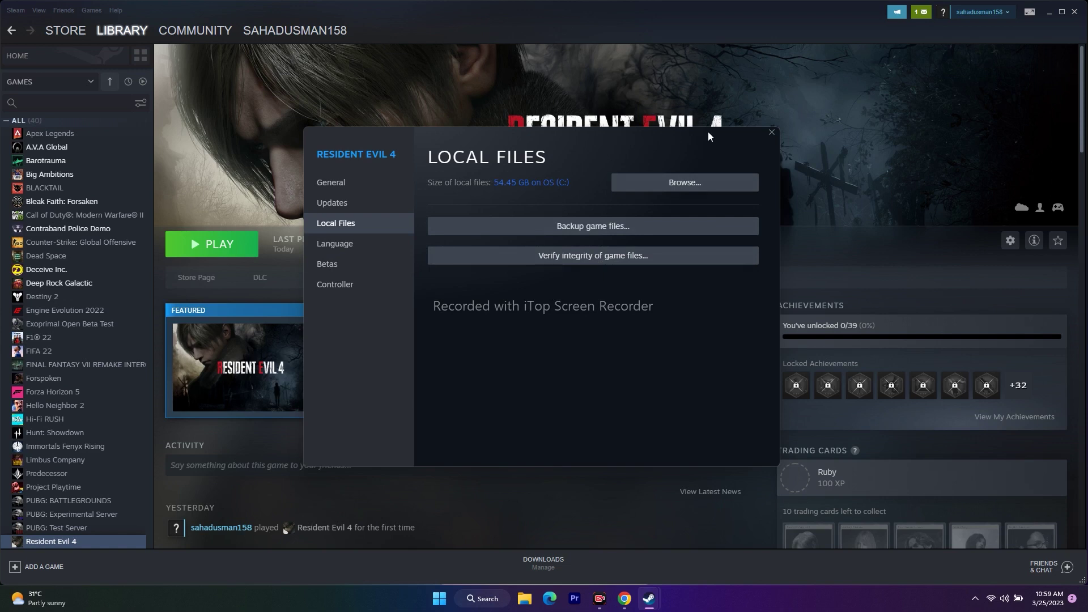
{"action": "left_click_drag", "start_coordinate": [708, 136], "coordinate": [767, 195]}
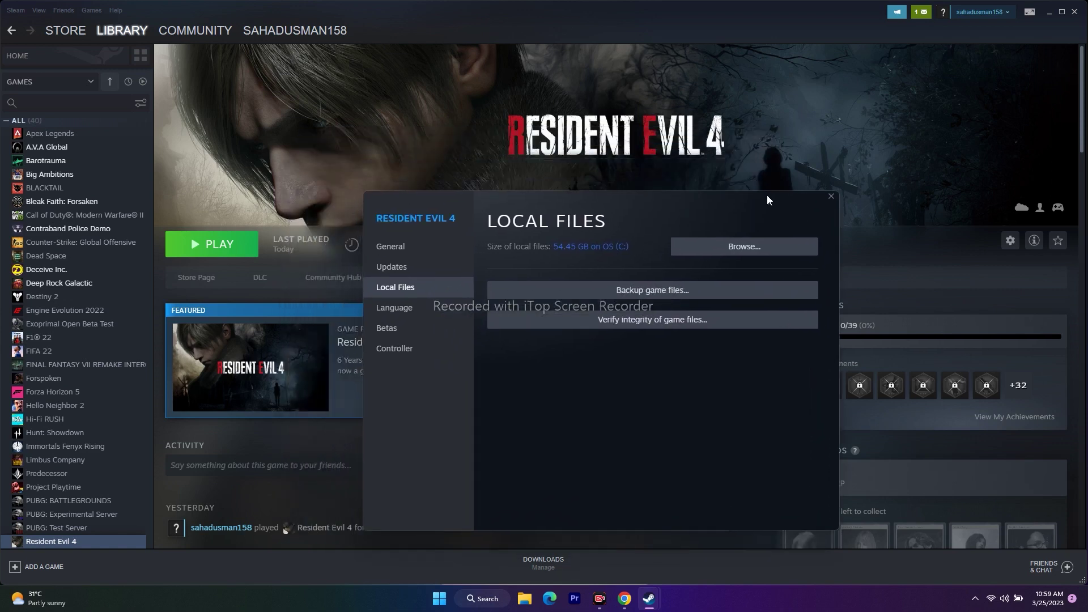
{"action": "left_click", "coordinate": [827, 193]}
{"action": "left_click", "coordinate": [1049, 11]}
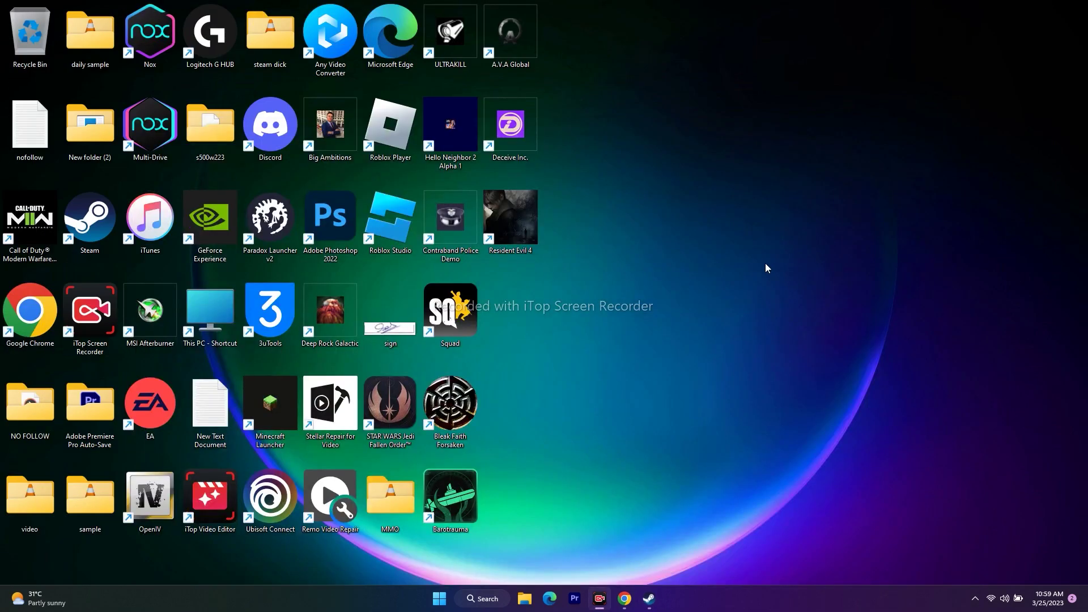
Retry the failed 2023-03 Cumulative Update KB5023706 in Windows Update, then close Settings.
{"action": "left_click", "coordinate": [480, 599]}
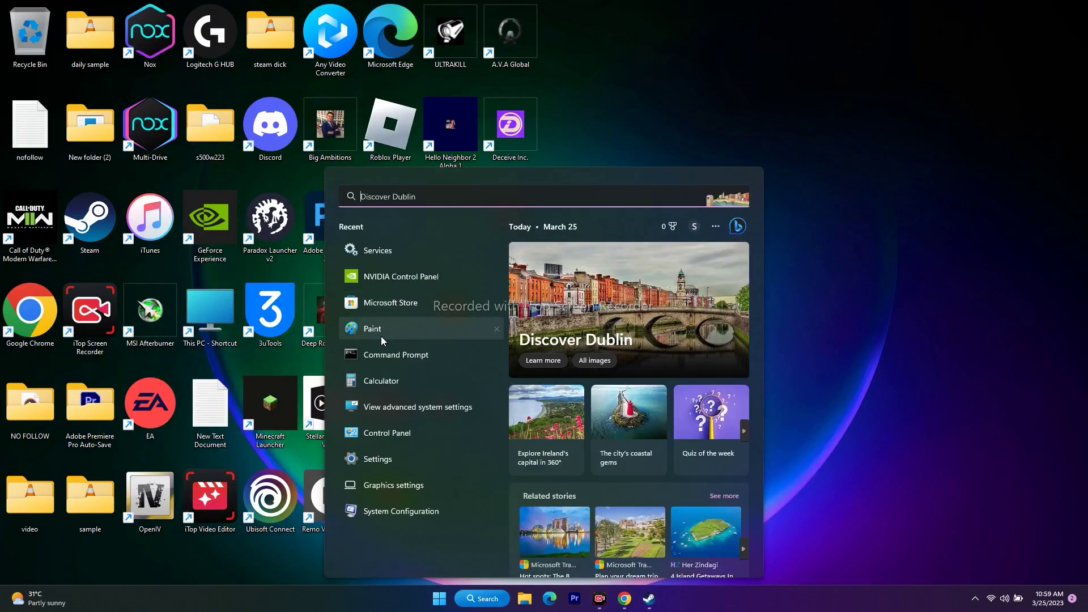
{"action": "left_click", "coordinate": [377, 459]}
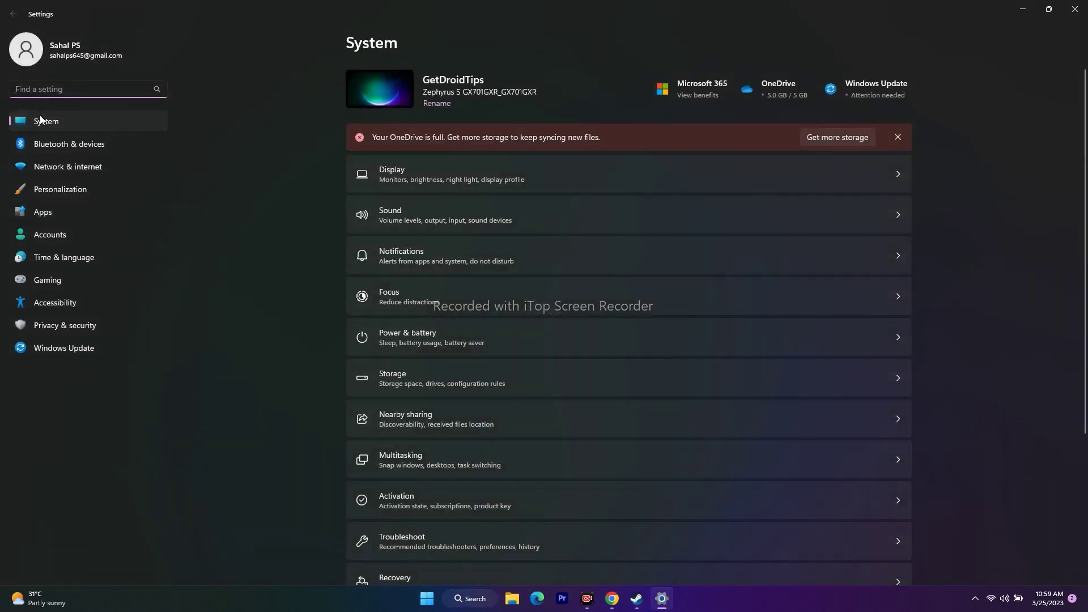
{"action": "left_click", "coordinate": [61, 351]}
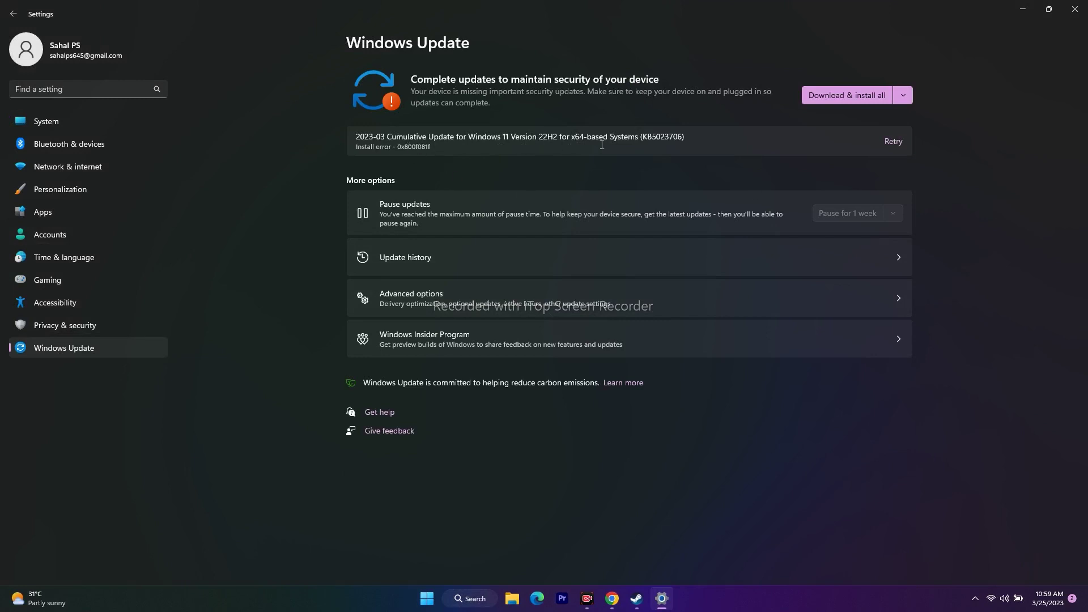
{"action": "left_click", "coordinate": [894, 141]}
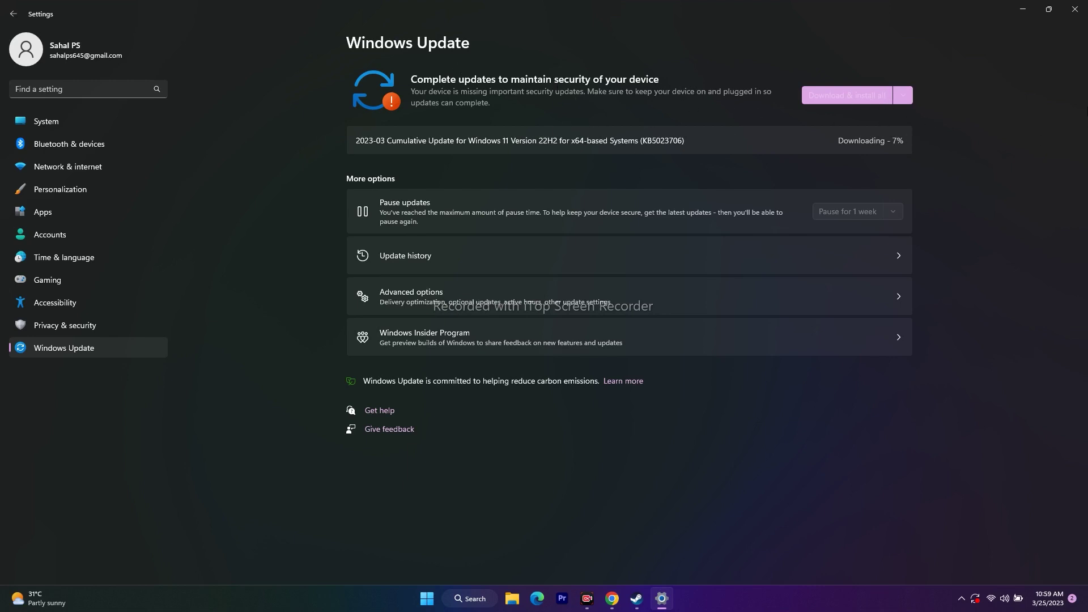
{"action": "left_click", "coordinate": [1075, 9]}
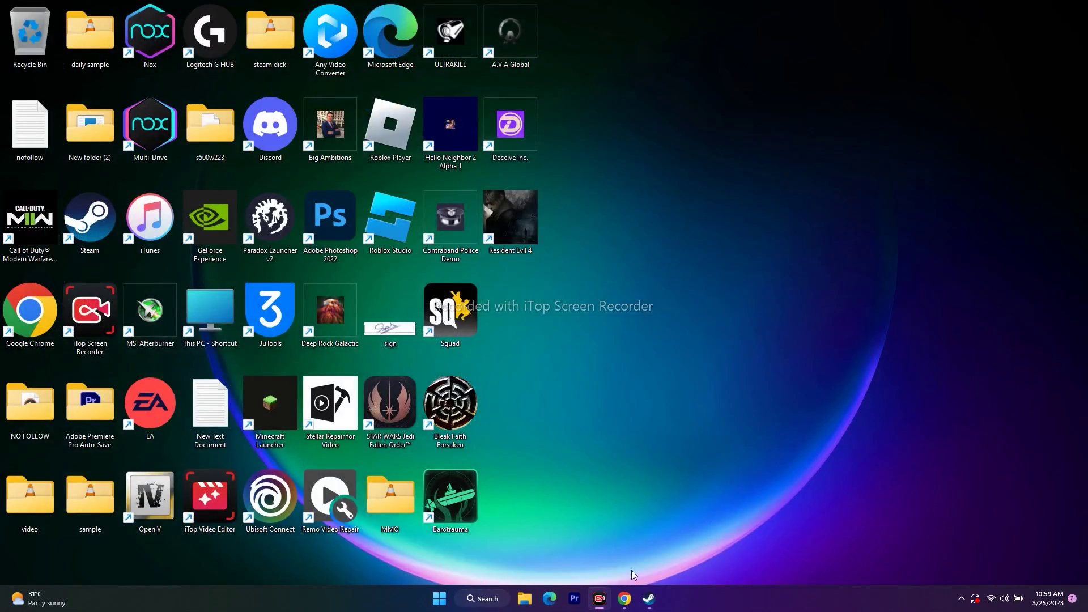
Restore Steam from the taskbar, showing the Resident Evil 4 library page.
{"action": "left_click", "coordinate": [649, 598]}
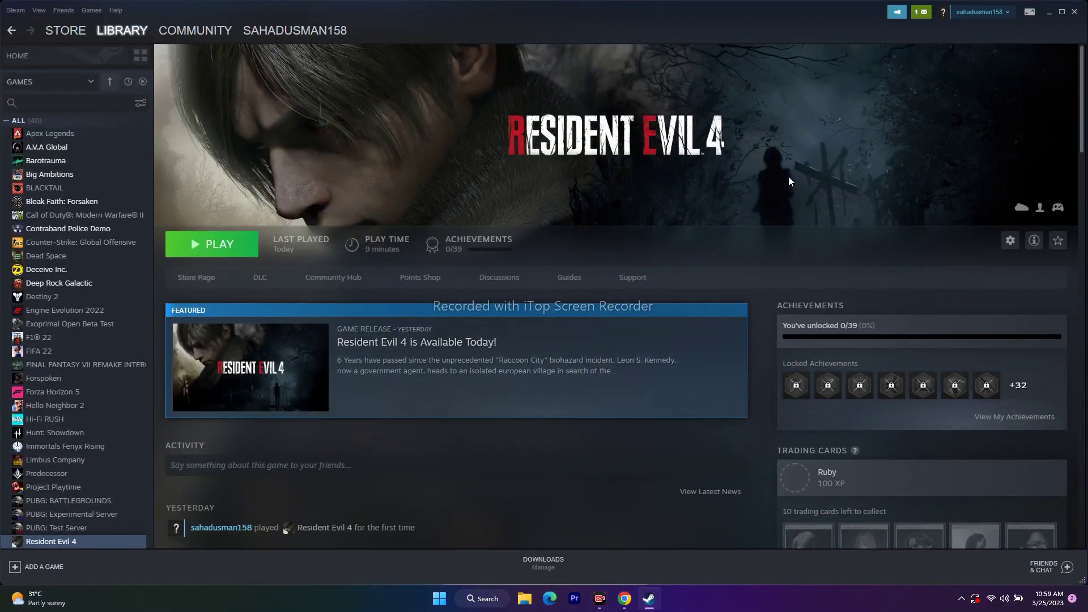